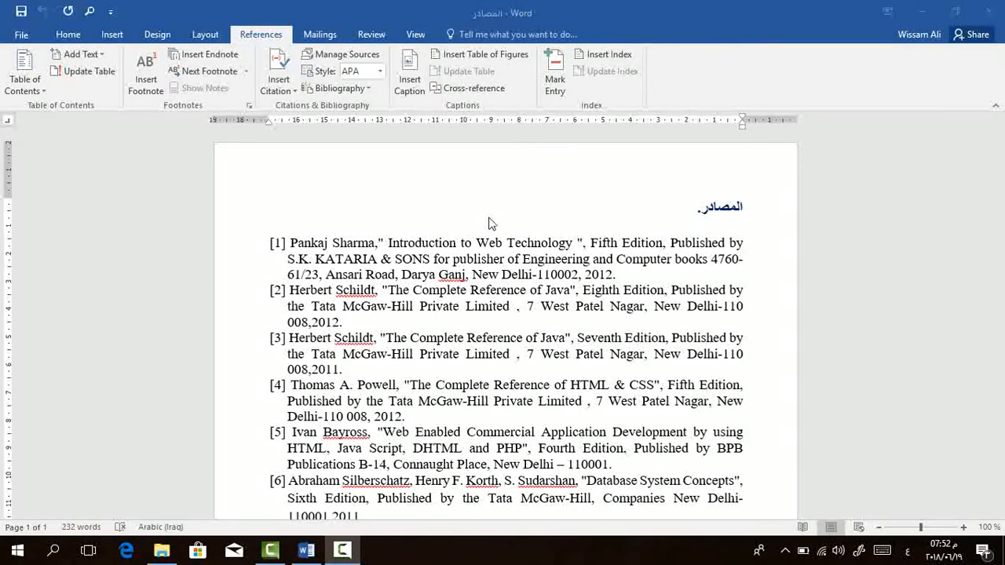
# Start creating a new citation source at the end of reference [1].
pyautogui.scroll(-7, 570, 336)
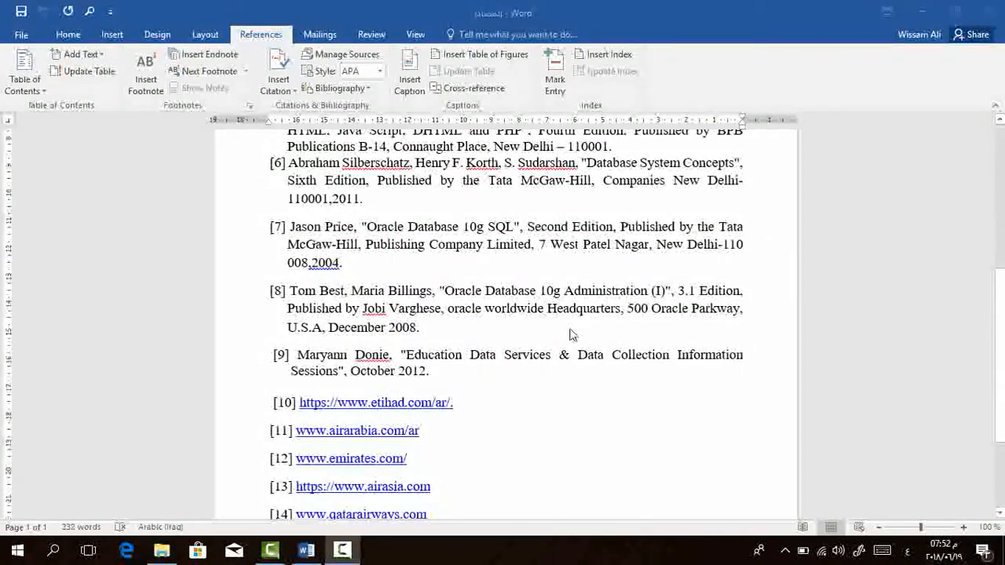
pyautogui.scroll(8, 572, 335)
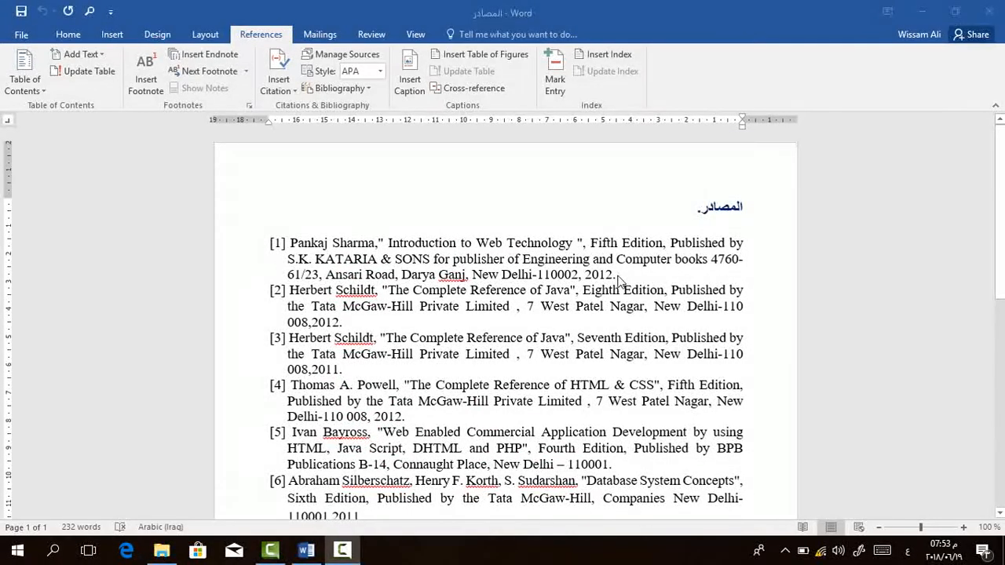
pyautogui.click(619, 280)
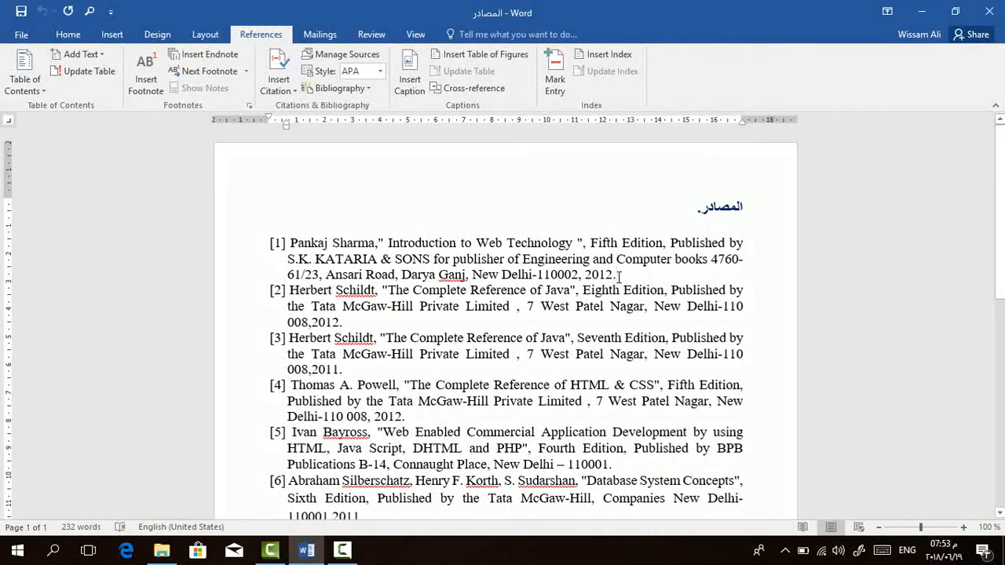
pyautogui.click(287, 92)
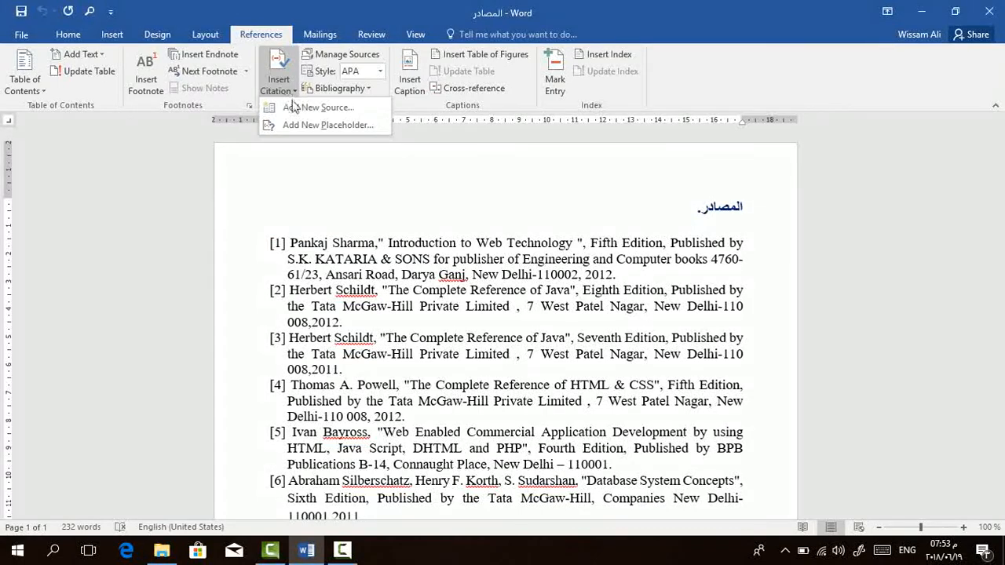
pyautogui.click(353, 108)
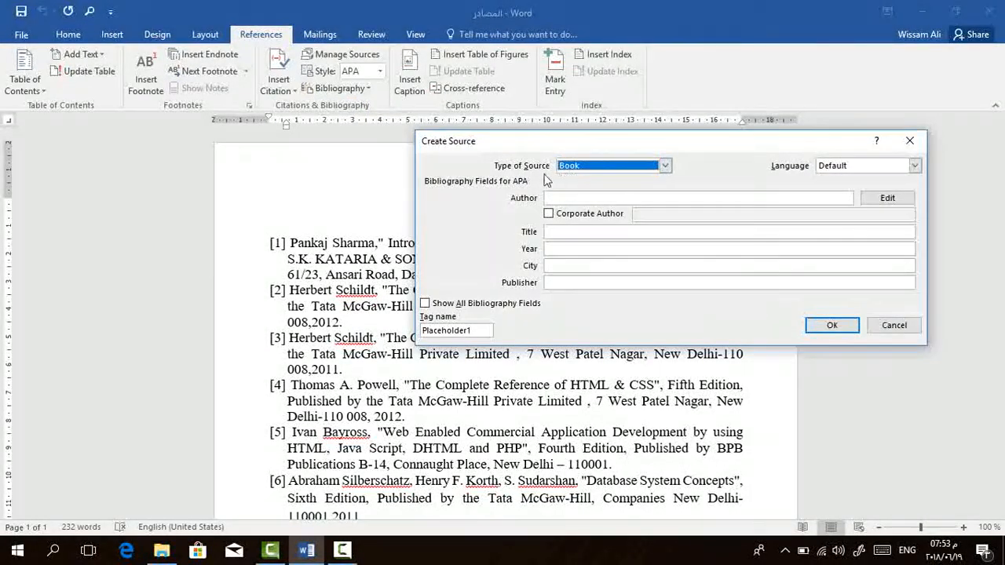
pyautogui.moveTo(553, 141); pyautogui.dragTo(505, 107)
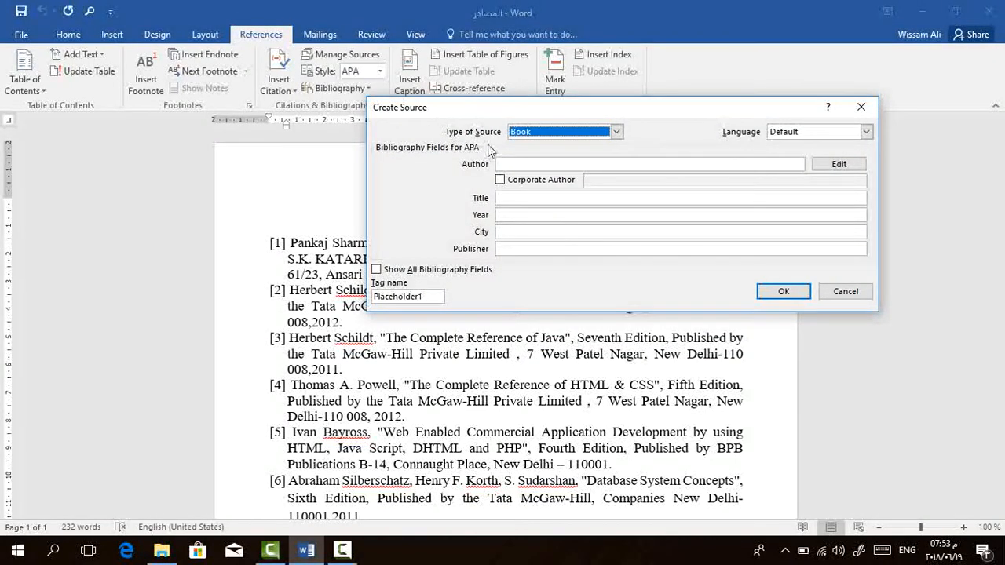
# Review the available source types, keep Book, and set the source language to Arabic (Iraq).
pyautogui.click(560, 134)
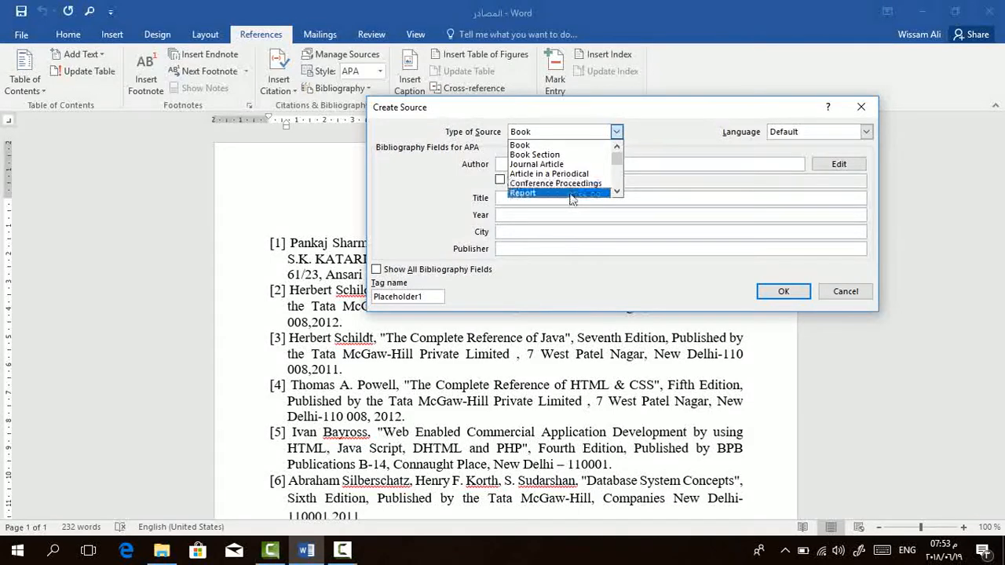
pyautogui.click(618, 193)
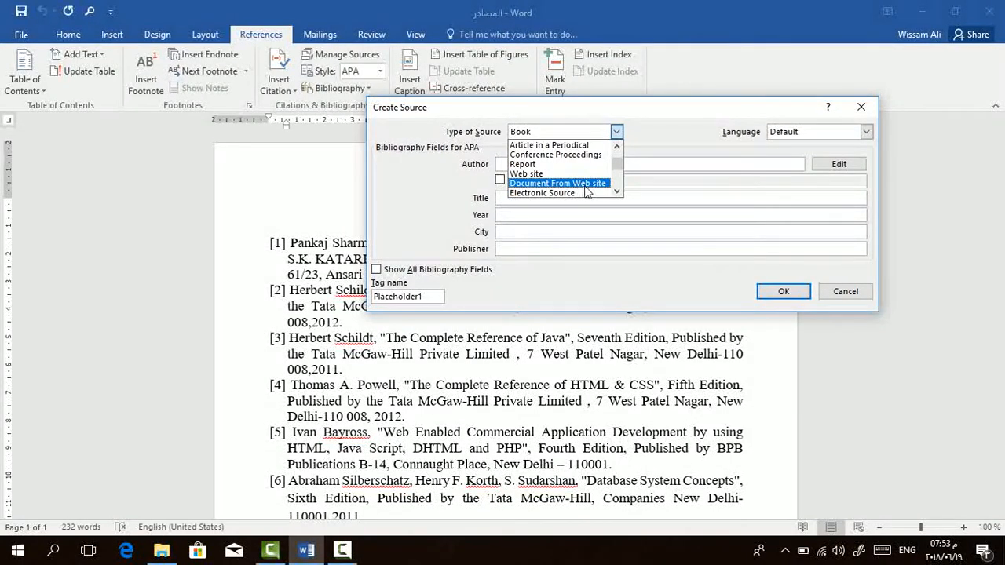
pyautogui.click(617, 193)
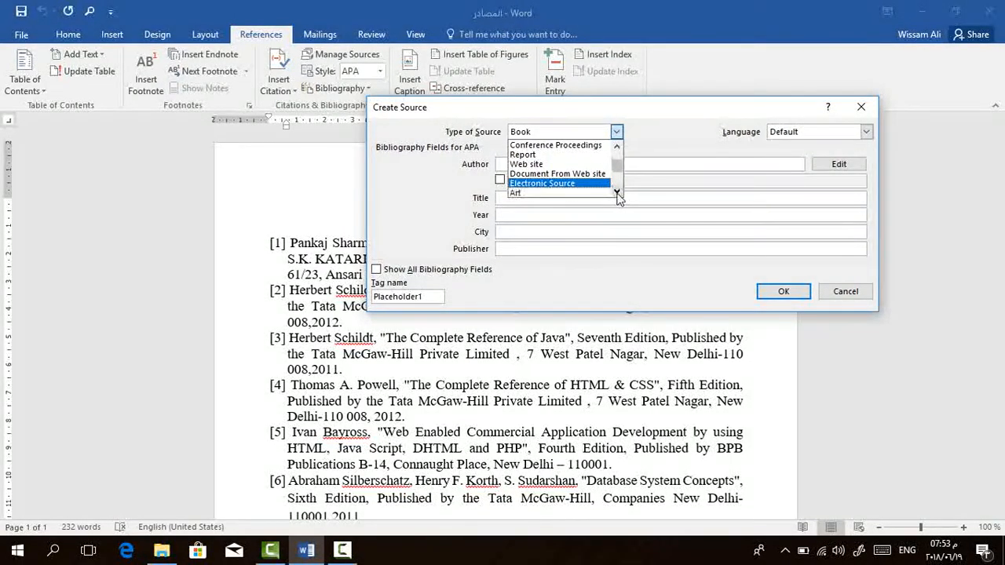
pyautogui.click(617, 194)
pyautogui.click(617, 193)
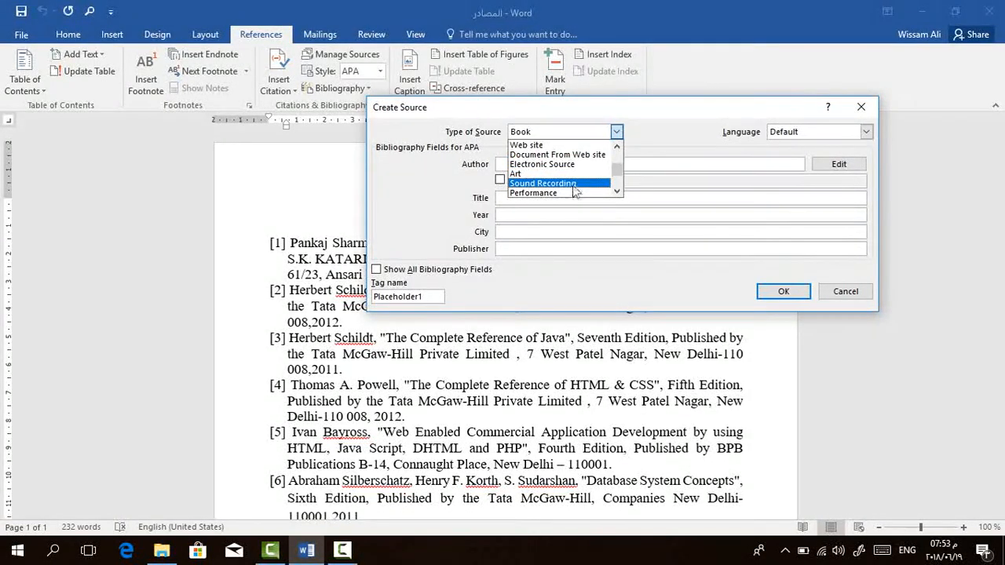
pyautogui.click(587, 139)
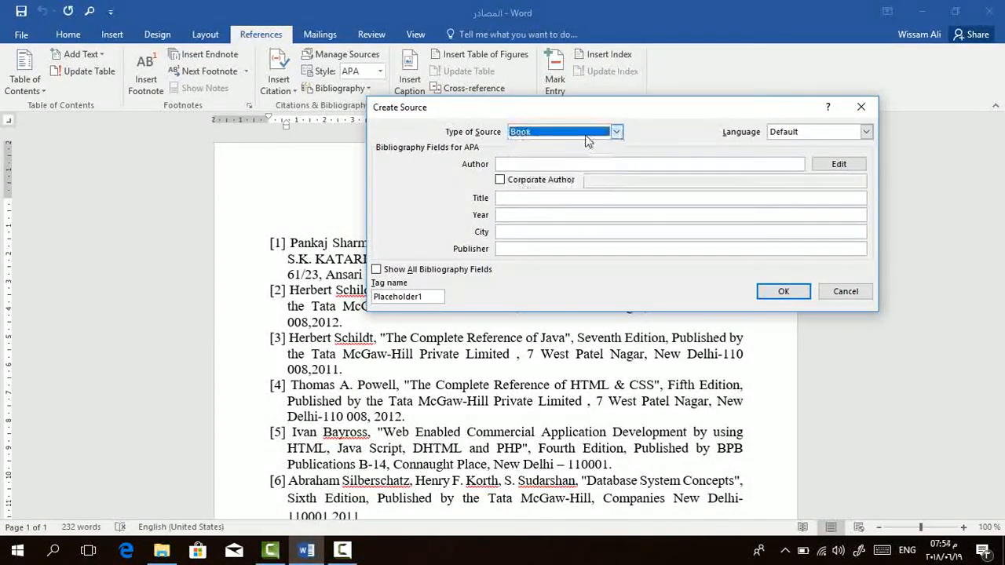
pyautogui.click(865, 132)
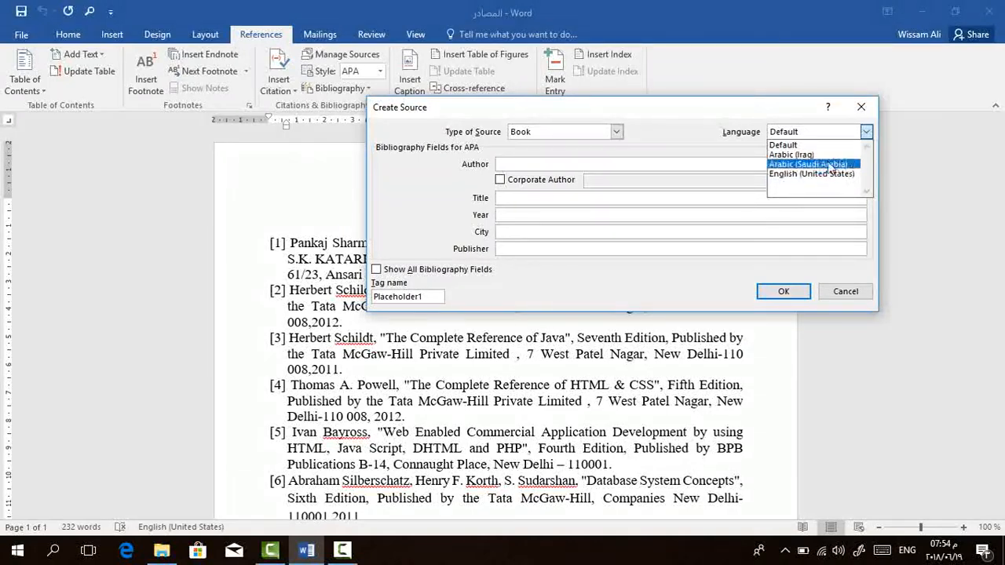
pyautogui.click(802, 155)
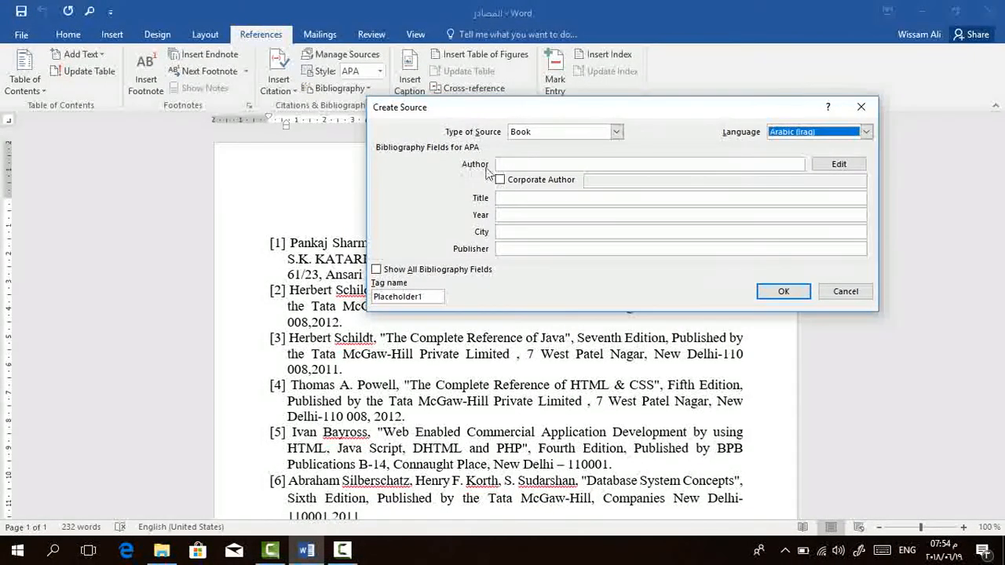
# Enter the first author's full name in Arabic as the book's author.
pyautogui.click(713, 167)
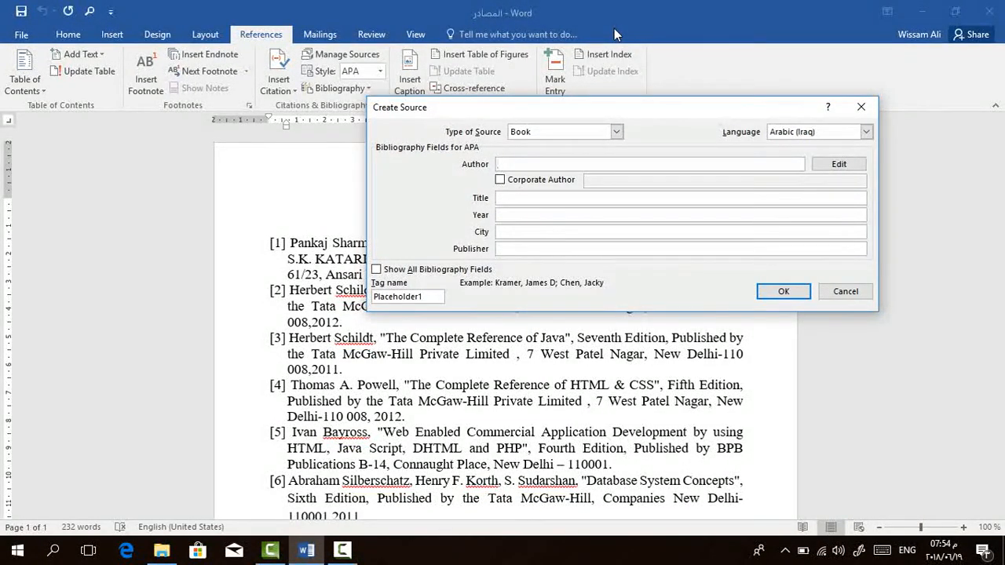
pyautogui.hotkey('alt', 'shift')
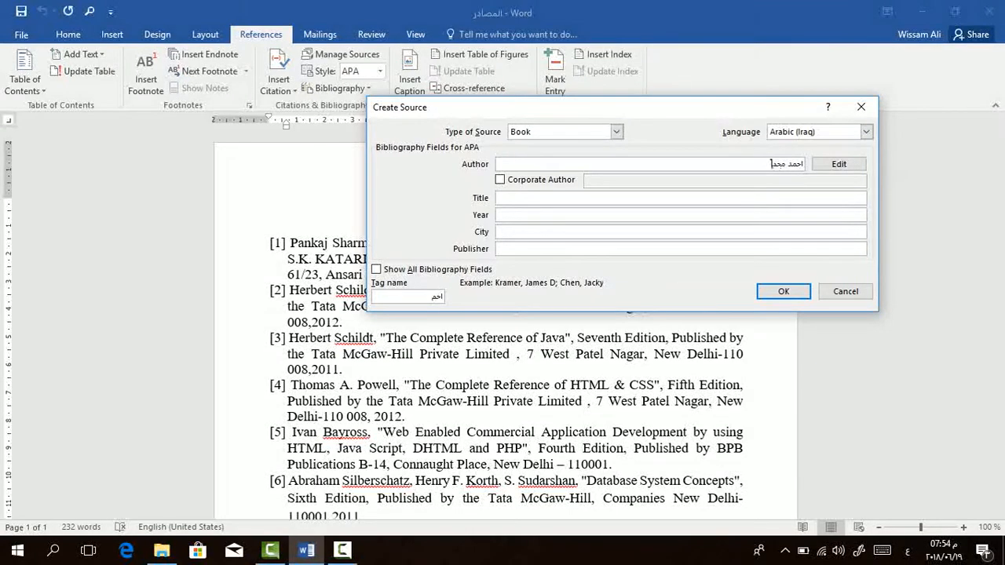
# Add a second author to the book's author list, entering the last, first and middle names in Arabic.
pyautogui.click(841, 163)
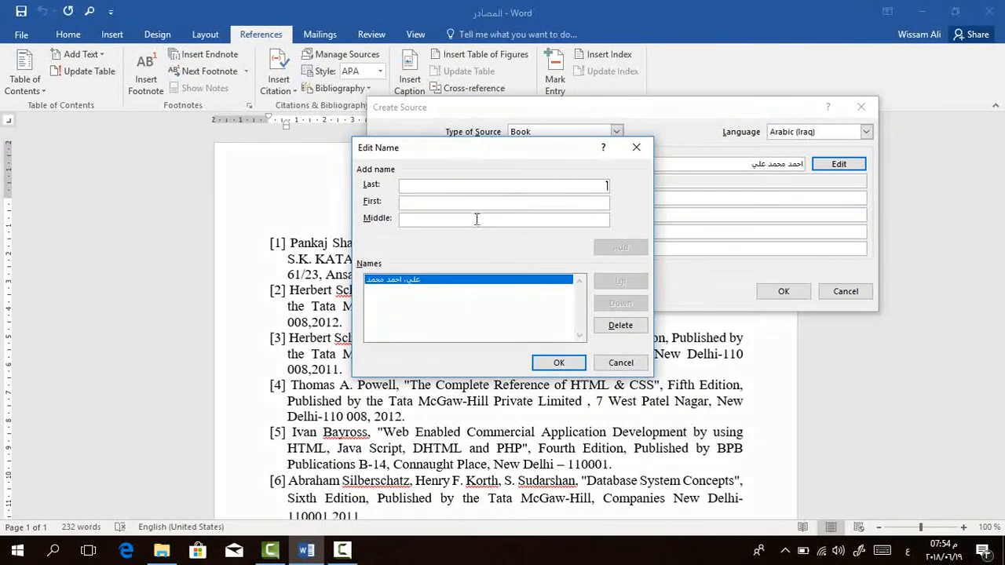
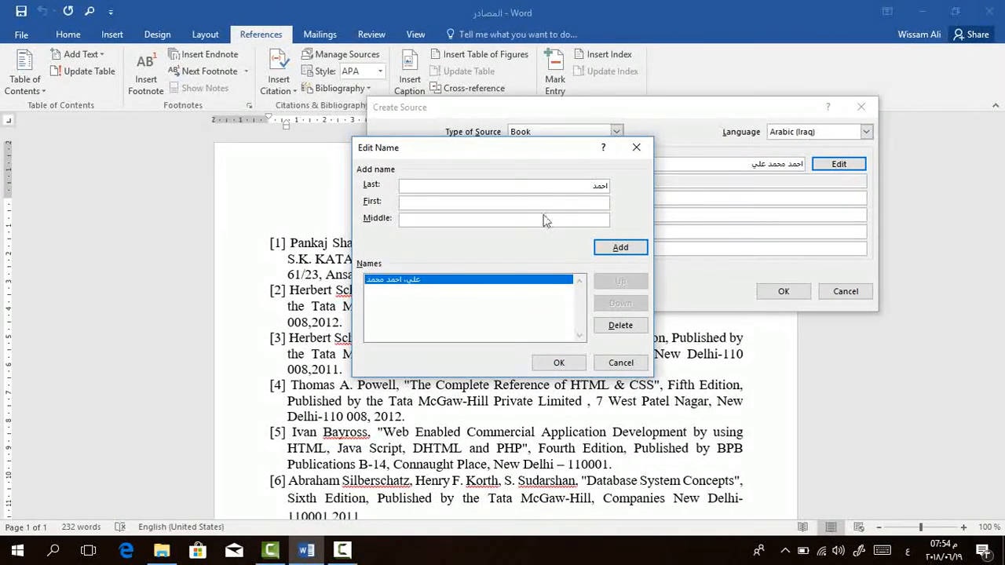
pyautogui.click(576, 203)
pyautogui.click(593, 220)
pyautogui.click(622, 249)
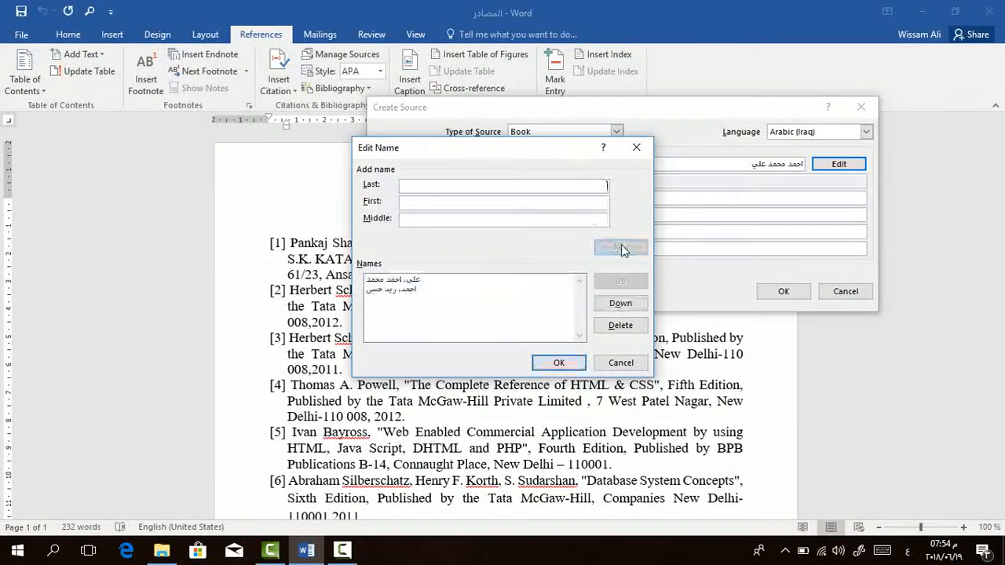
# Move the second author above the first and return it to second place.
pyautogui.click(418, 281)
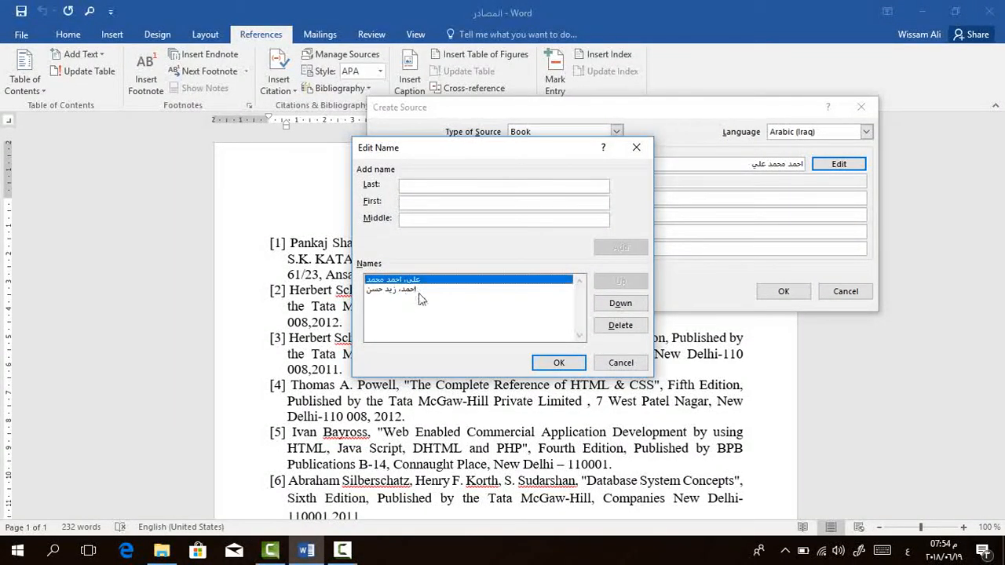
pyautogui.click(422, 290)
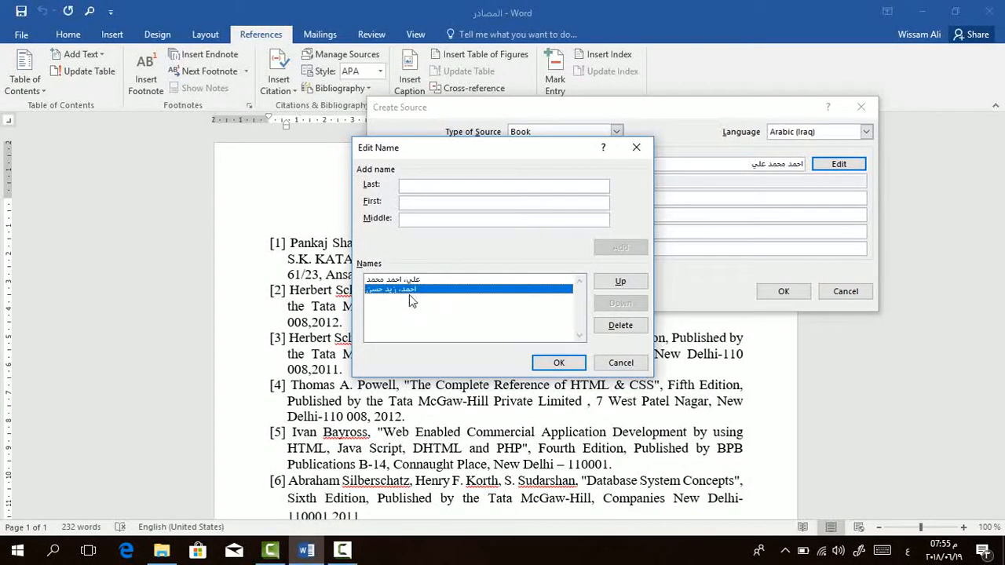
pyautogui.click(616, 282)
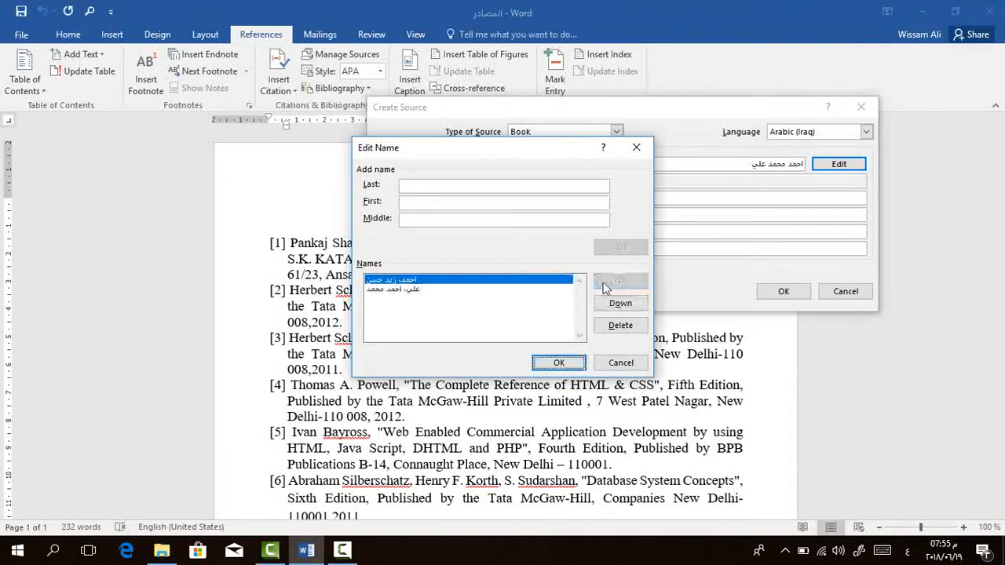
pyautogui.click(630, 312)
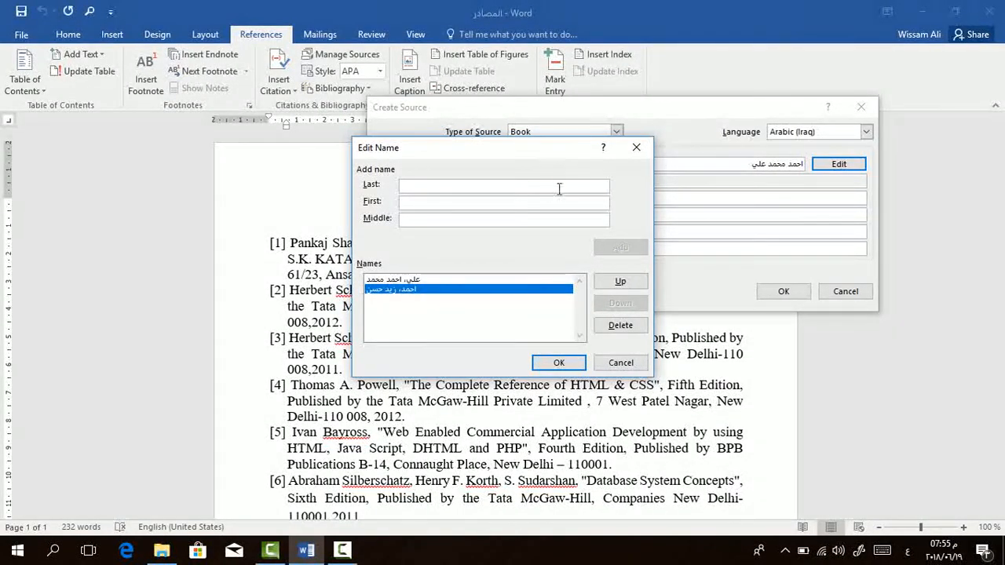
# Accept the author list and enter the book's title تعلم وورد ٢٠١٦ and year ٢٠١٨.
pyautogui.click(567, 364)
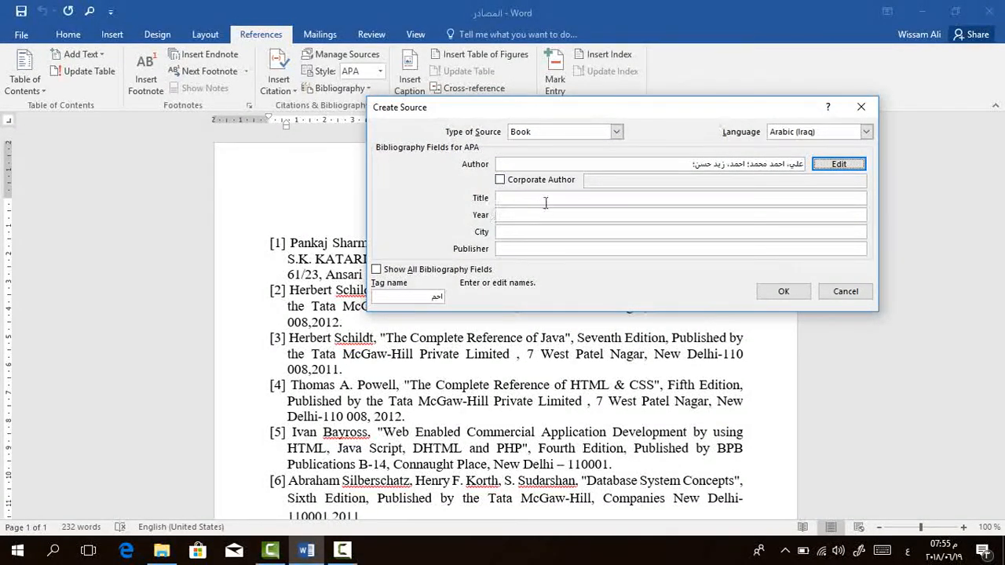
pyautogui.click(577, 198)
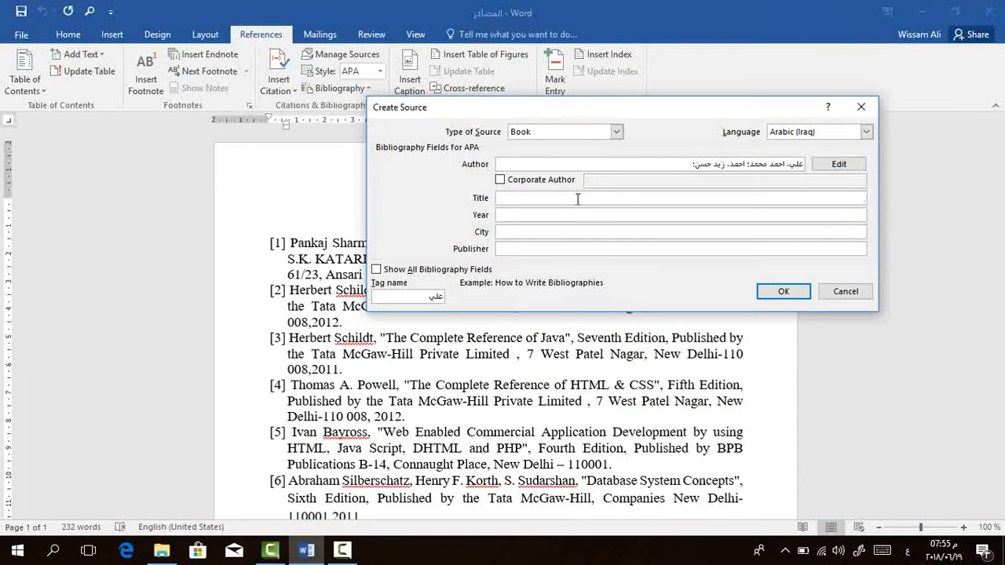
pyautogui.write('تعل')
pyautogui.write('م')
pyautogui.write(' أ')
pyautogui.write('ورد')
pyautogui.write(' ٢٠١')
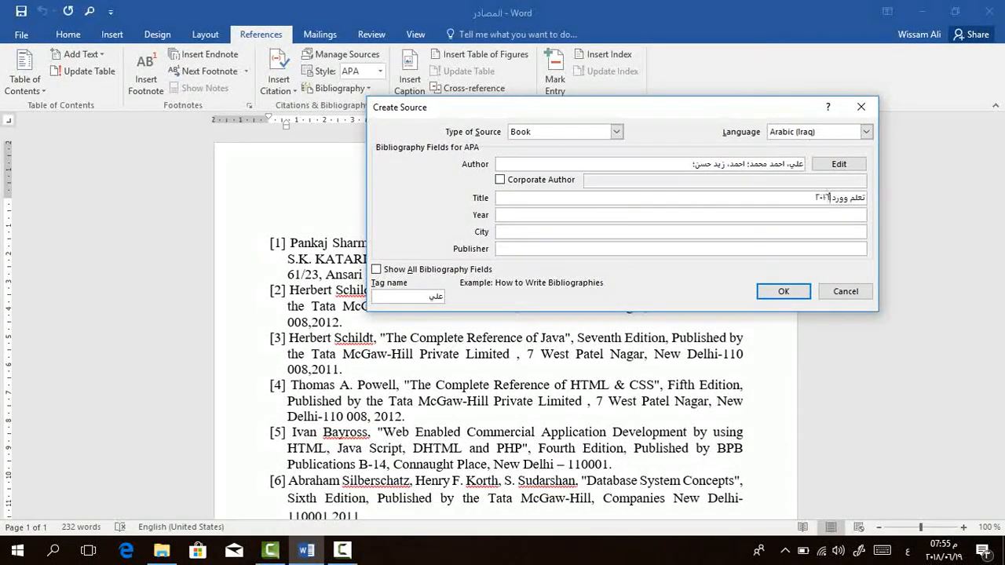
pyautogui.write('٦')
pyautogui.click(691, 219)
pyautogui.write('٢٠١٨')
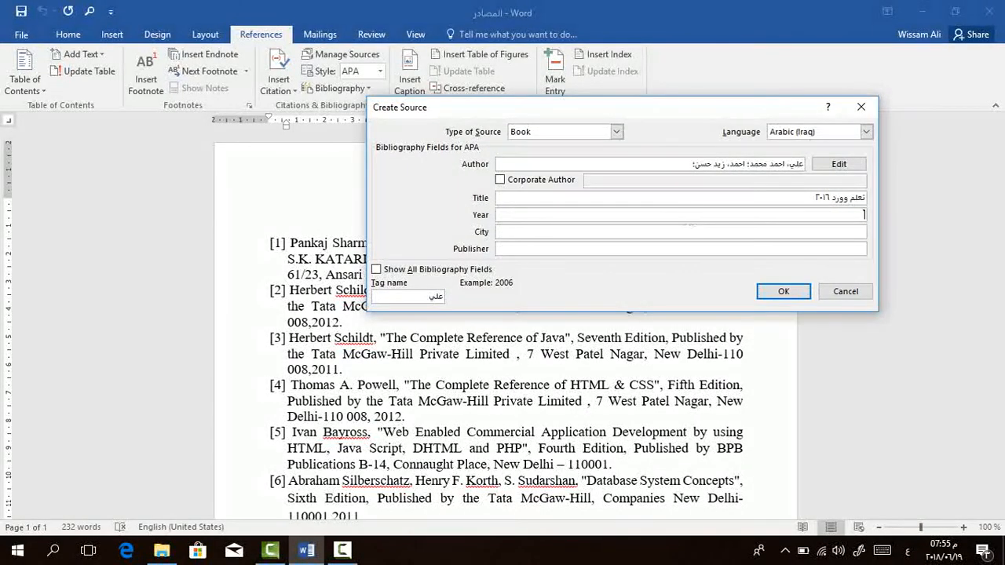
# Set the source's city to كربلاء المقدسة and its publisher to مكتبة القمة.
pyautogui.click(661, 233)
pyautogui.write('ا')
pyautogui.write('ربلاء ال')
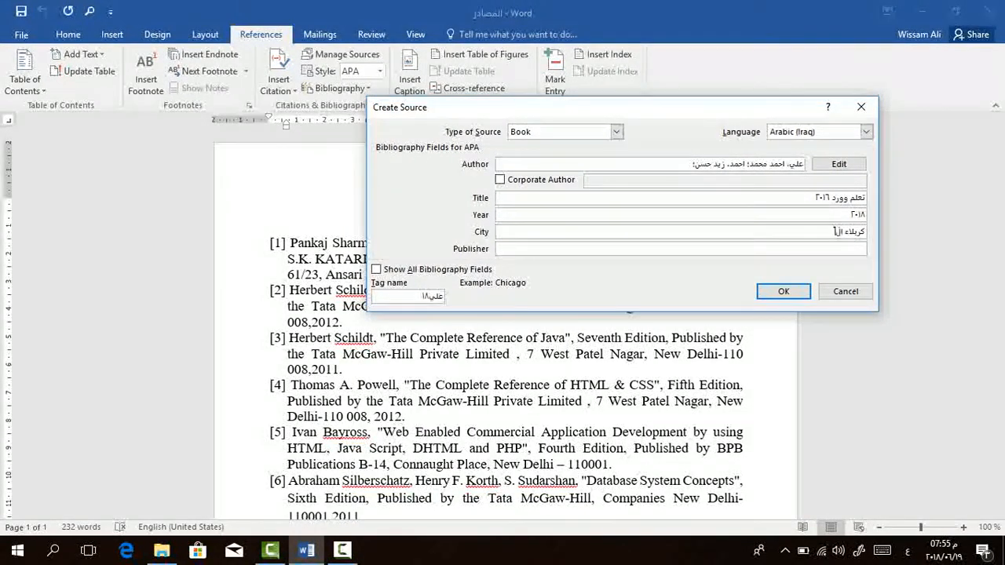
pyautogui.write('مقدسة')
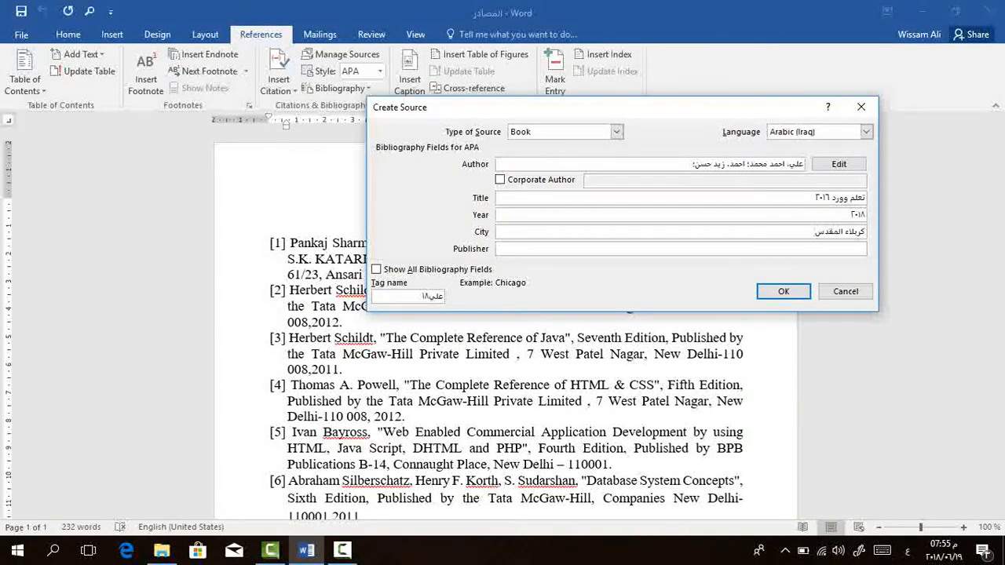
pyautogui.click(670, 248)
pyautogui.write('ملك')
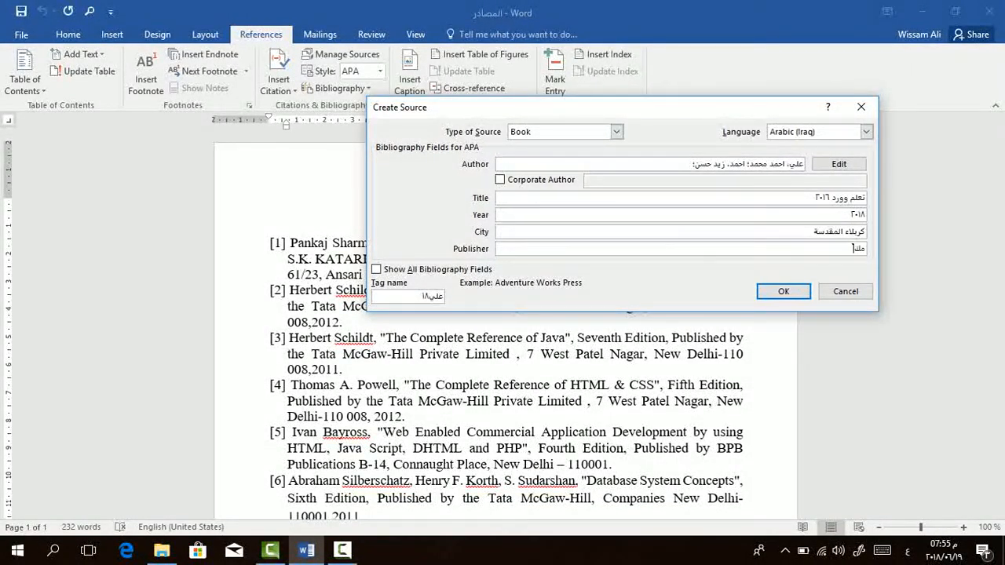
pyautogui.write('بة القمة')
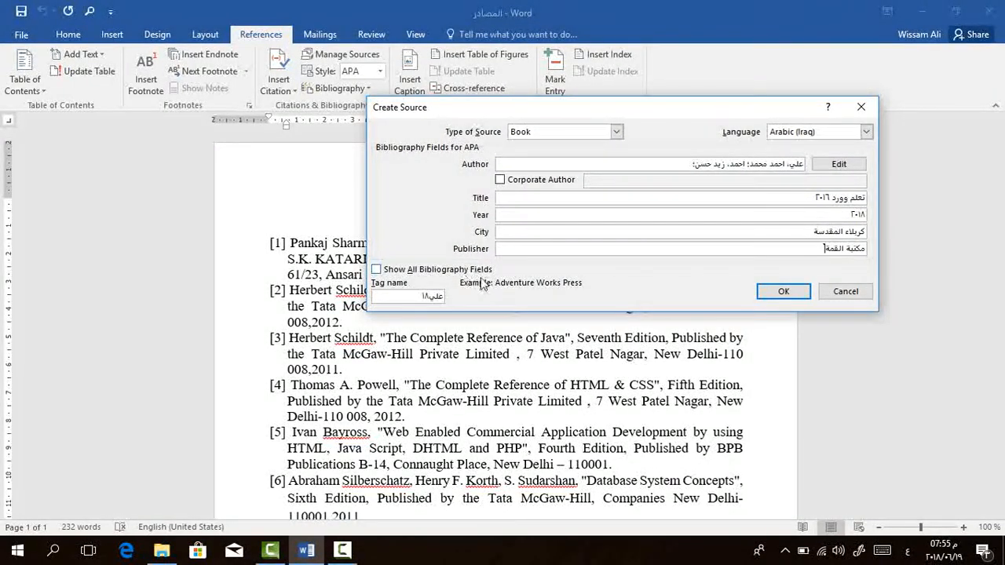
# Show all bibliography fields for the source and set its Country/Region to العراق.
pyautogui.click(436, 271)
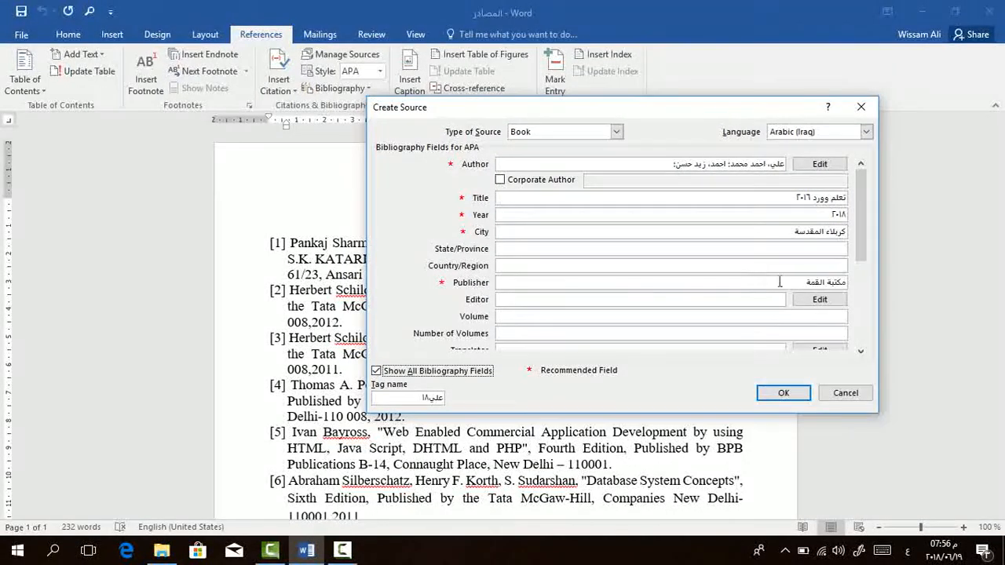
pyautogui.click(676, 250)
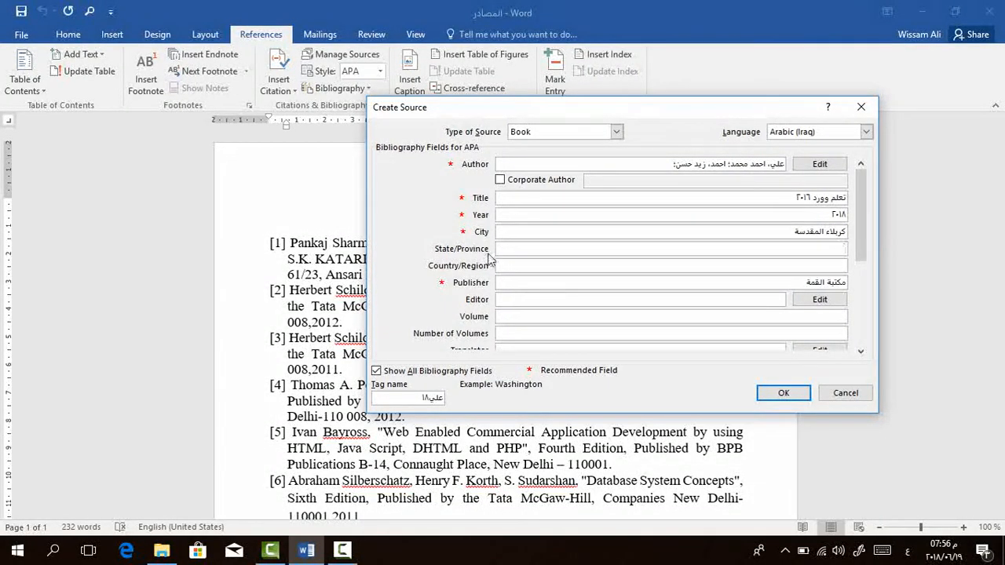
pyautogui.click(550, 267)
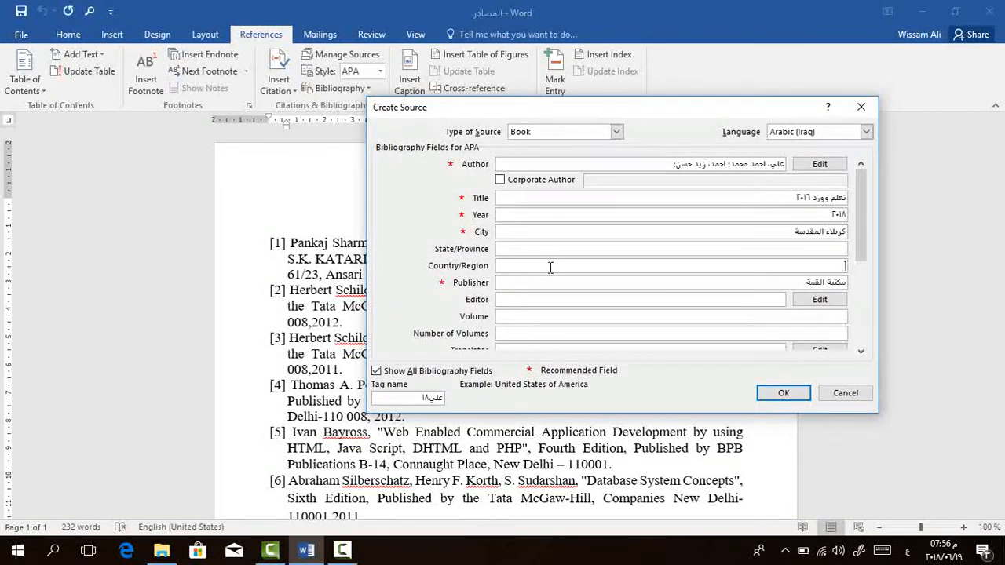
pyautogui.write('العراق')
pyautogui.moveTo(862, 267); pyautogui.dragTo(861, 324)
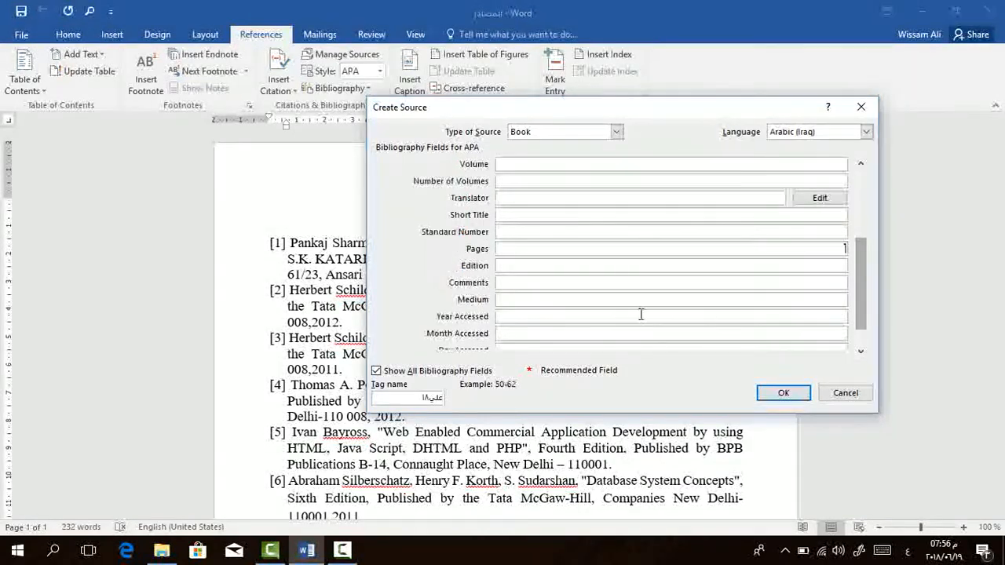
# Hide the additional bibliography fields and confirm the source to insert its citation after reference [1].
pyautogui.click(380, 371)
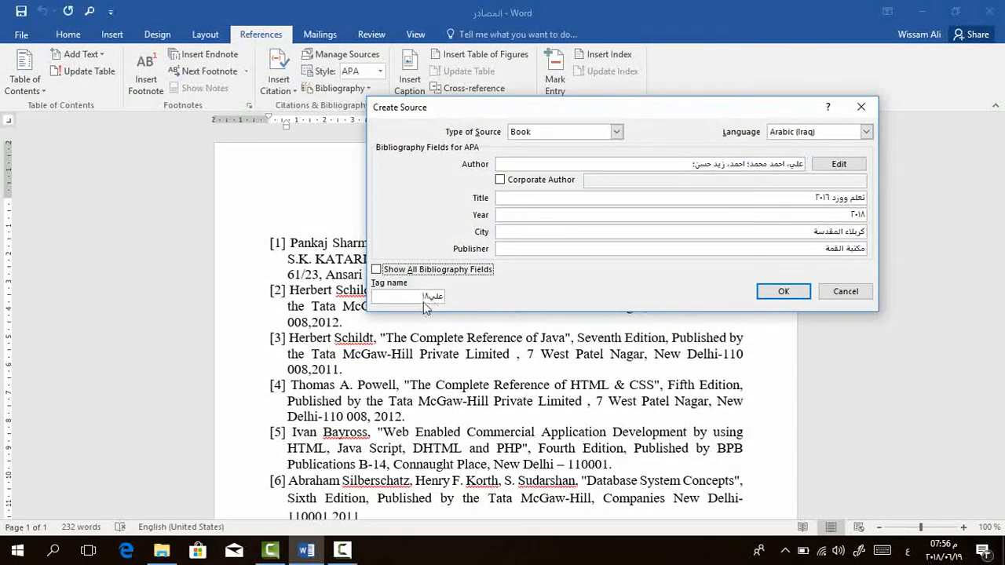
pyautogui.click(796, 297)
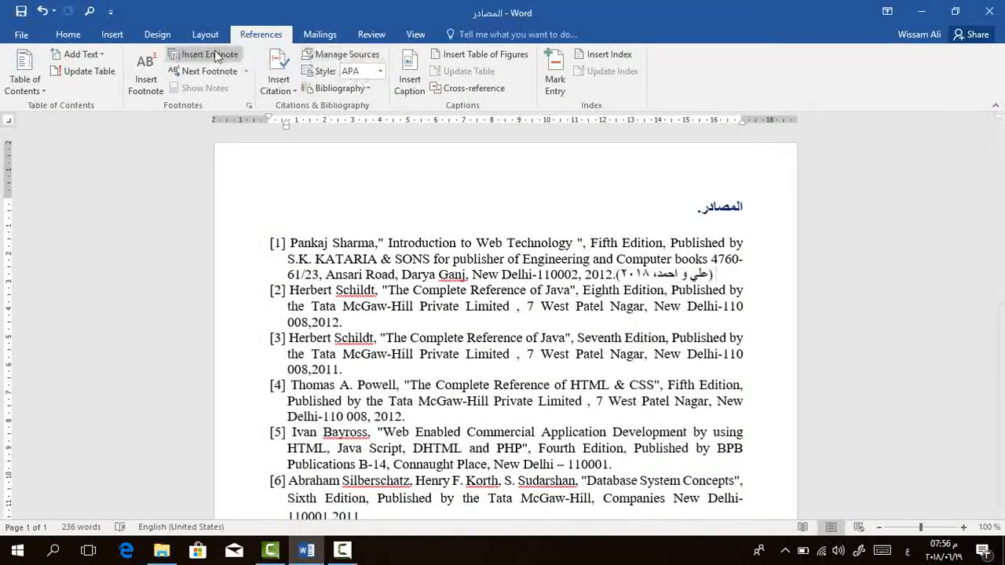
# Check the saved book source in the citation list and select the citation inserted after reference [1].
pyautogui.click(284, 87)
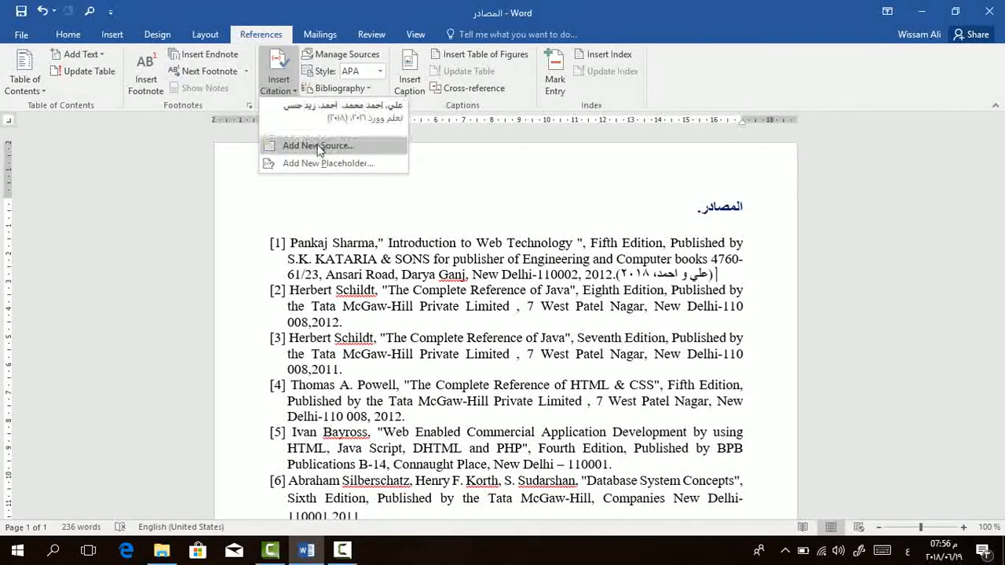
pyautogui.click(672, 275)
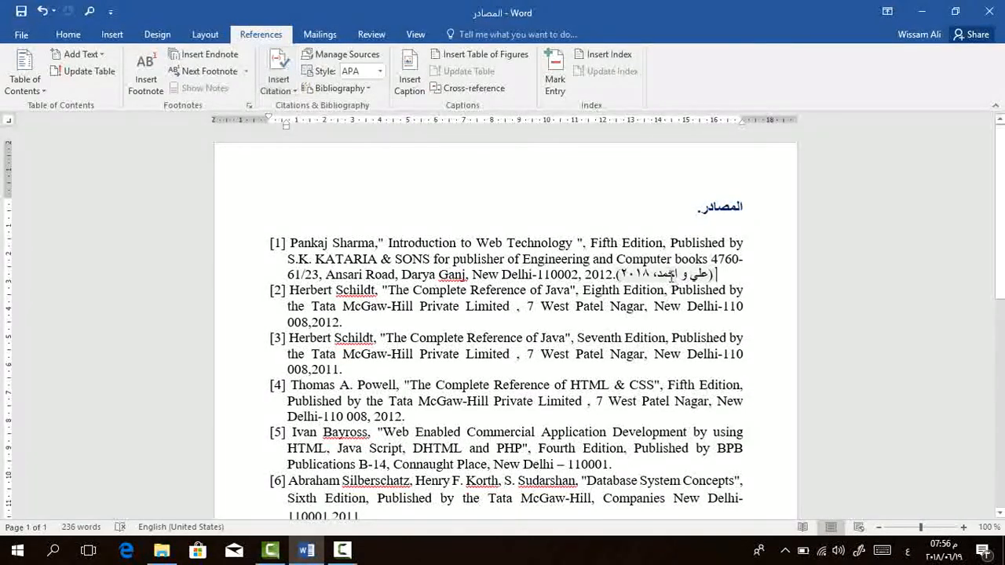
pyautogui.click(723, 274)
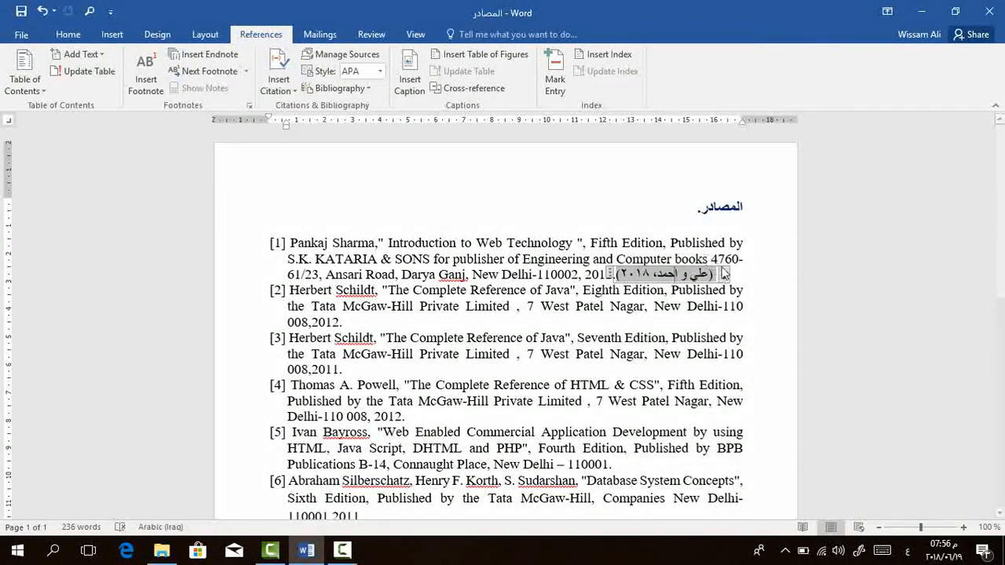
# In the Source Manager, review the book source's edit form and the blank new-source form, leaving both without changes.
pyautogui.click(346, 54)
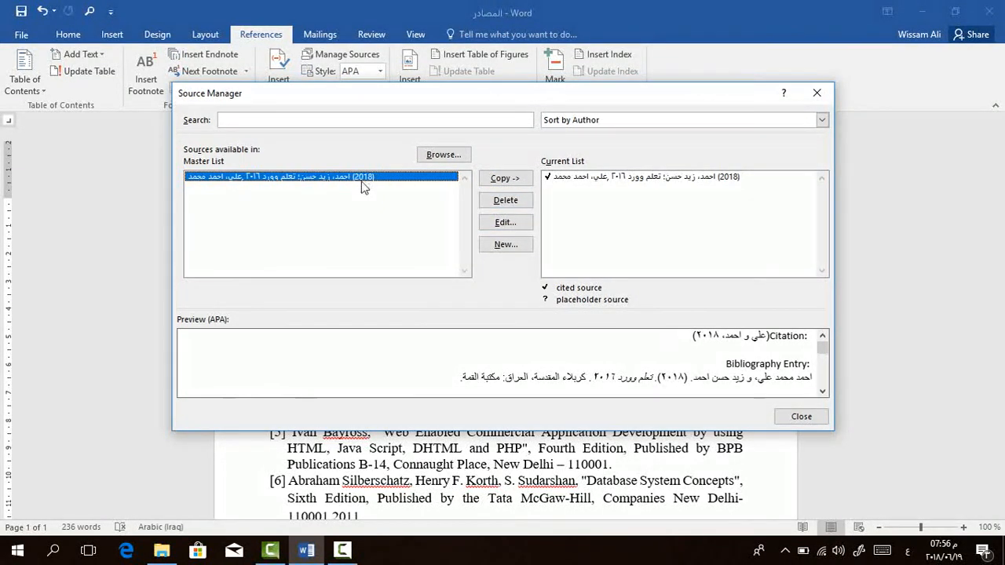
pyautogui.click(518, 227)
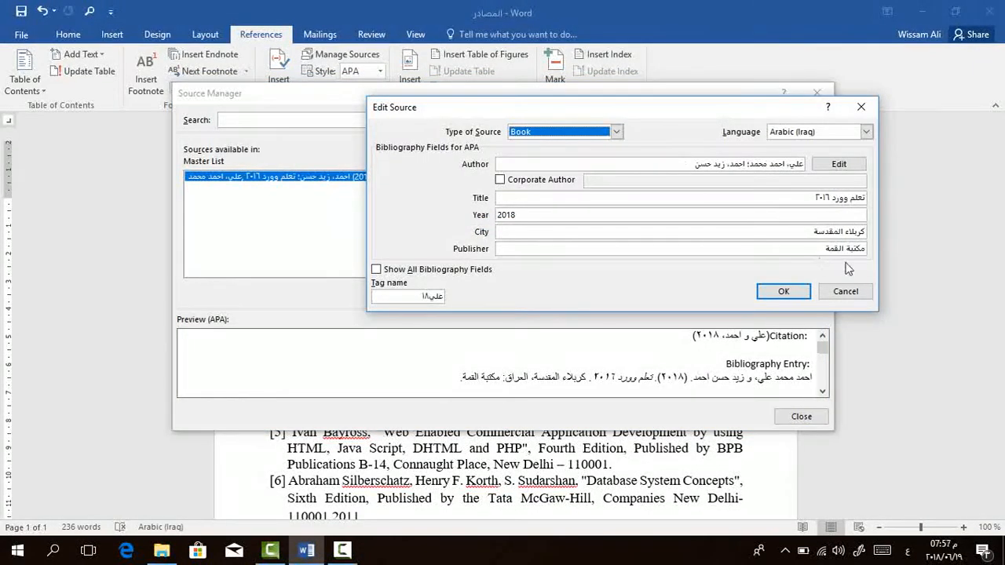
pyautogui.click(862, 293)
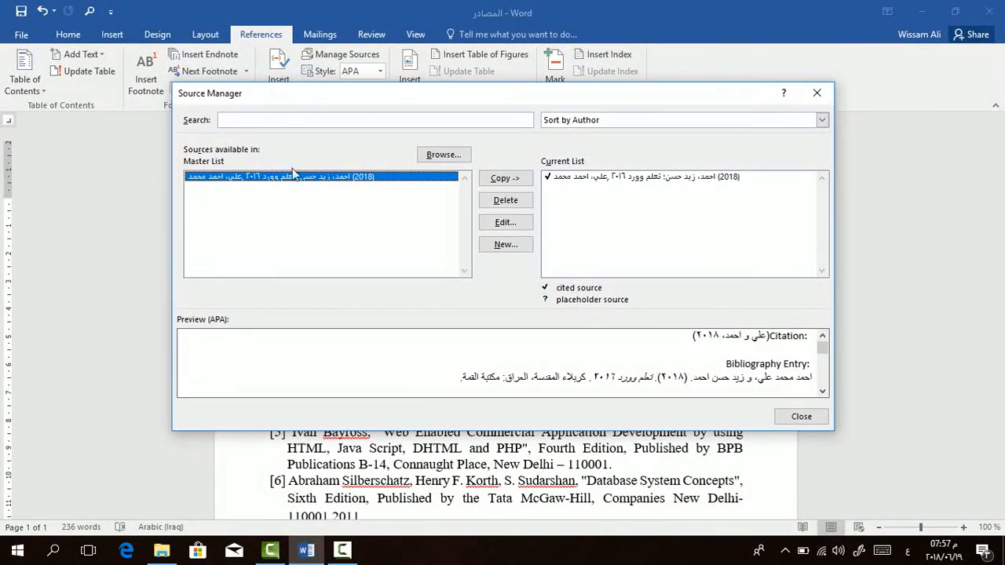
pyautogui.moveTo(304, 87); pyautogui.dragTo(339, 118)
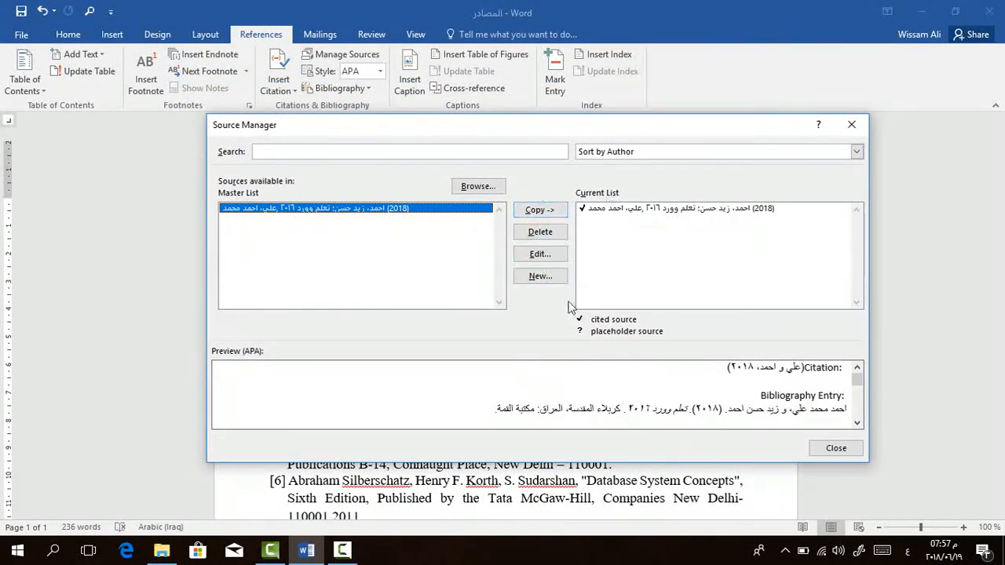
pyautogui.click(542, 277)
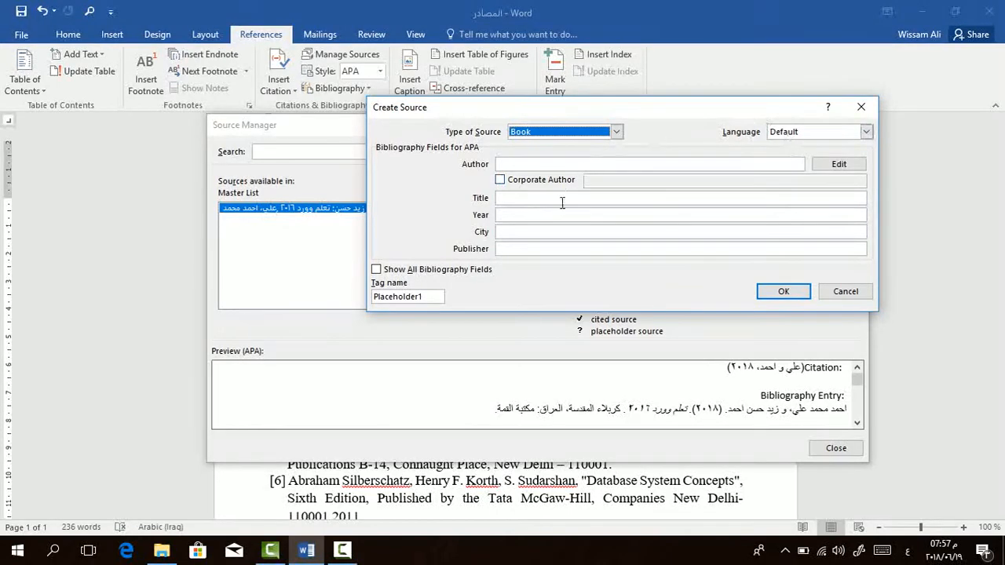
pyautogui.click(858, 106)
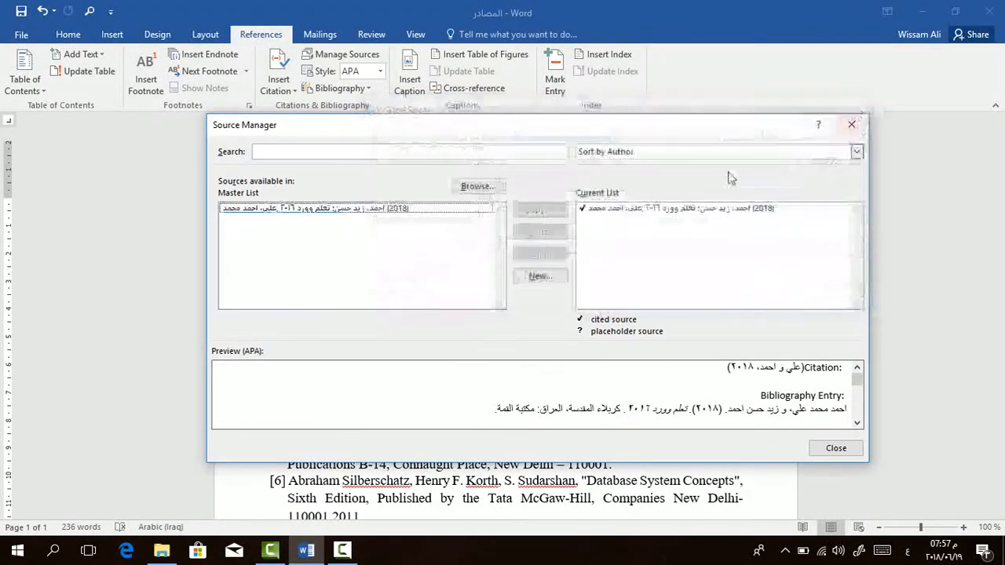
# Look over the Source Manager's search field and sorting options, and close the manager.
pyautogui.click(498, 152)
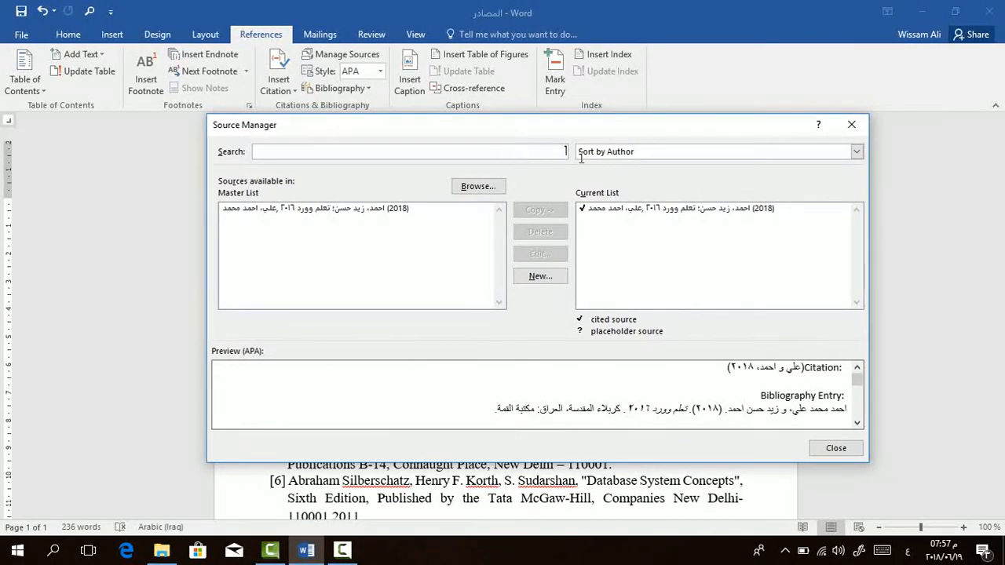
pyautogui.click(738, 149)
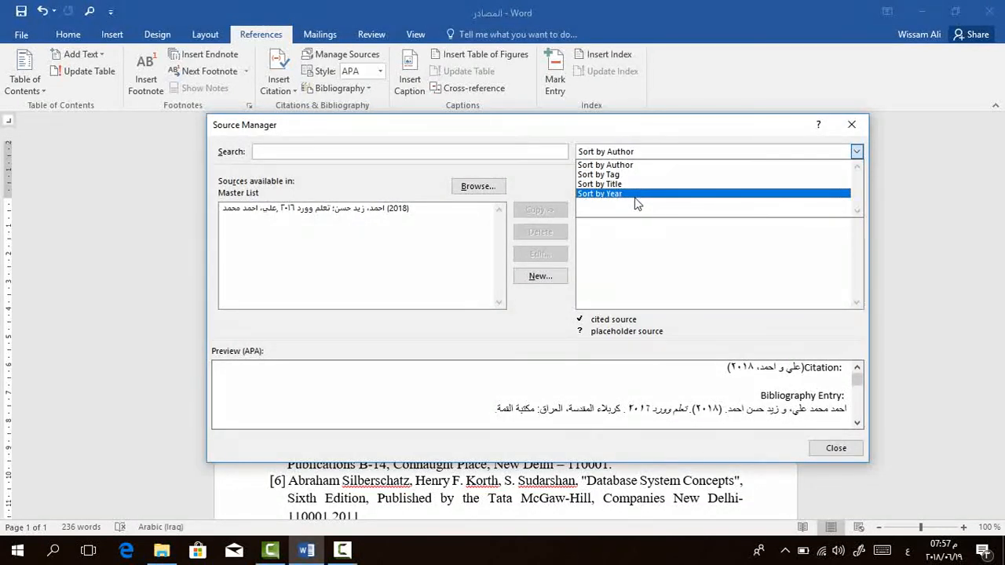
pyautogui.click(596, 128)
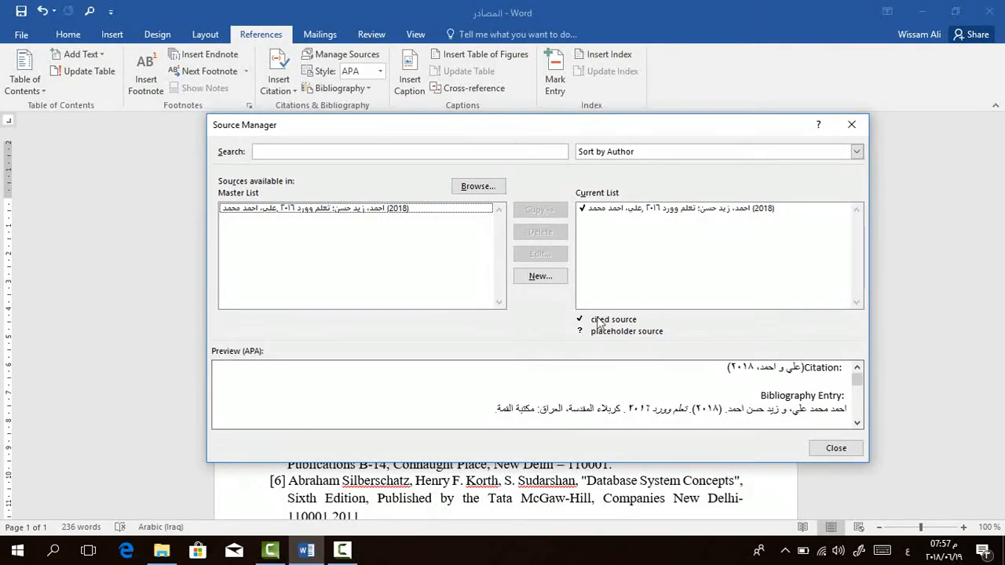
pyautogui.click(832, 454)
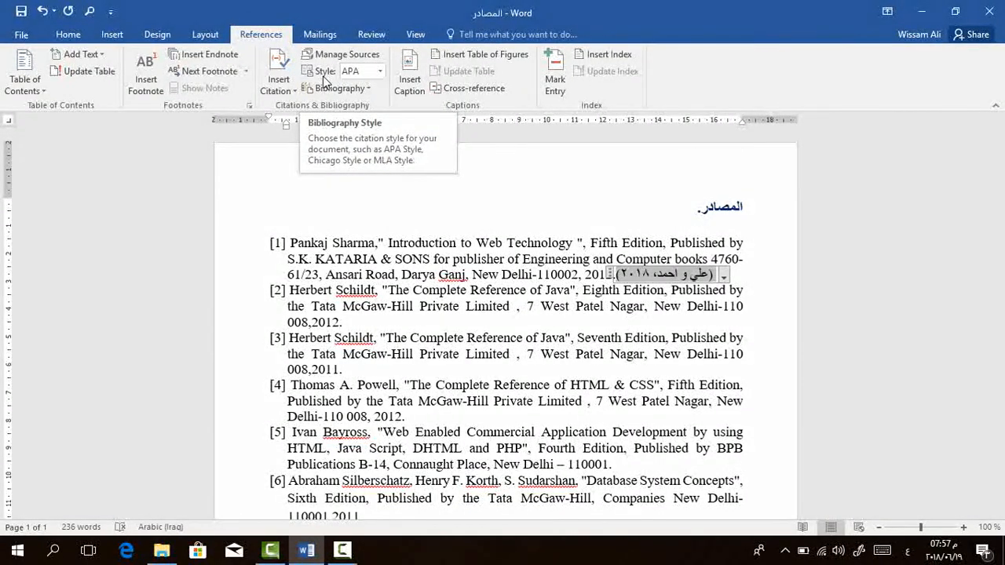
# Try the Chicago, IEEE and ISO 690 - First Element and Date styles on the citation, and return to APA.
pyautogui.click(380, 72)
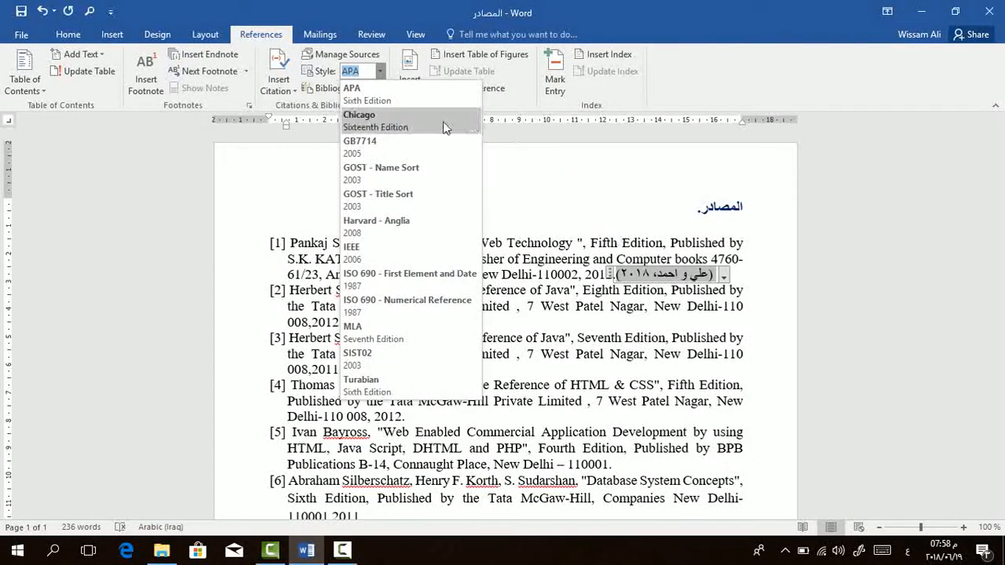
pyautogui.click(405, 133)
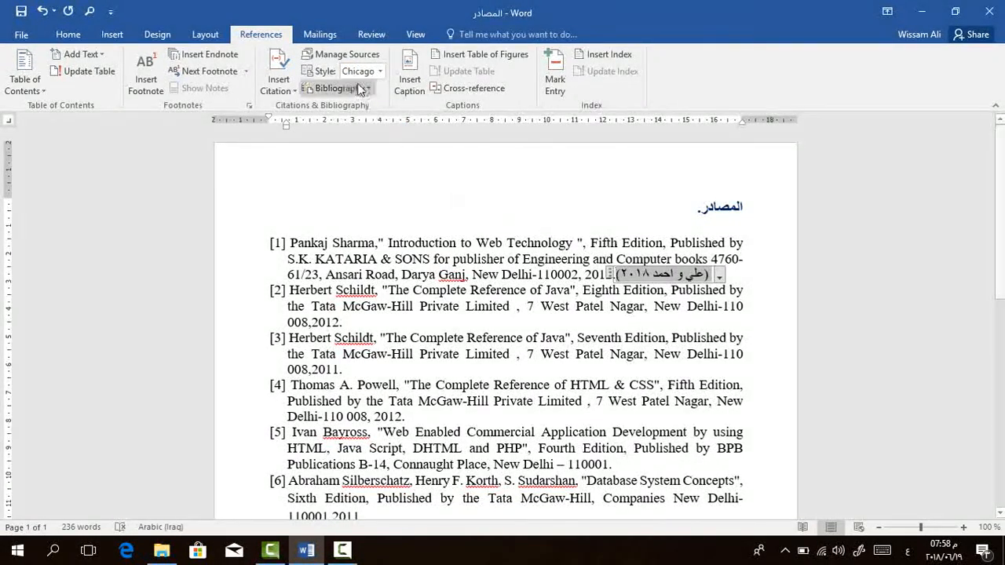
pyautogui.click(380, 71)
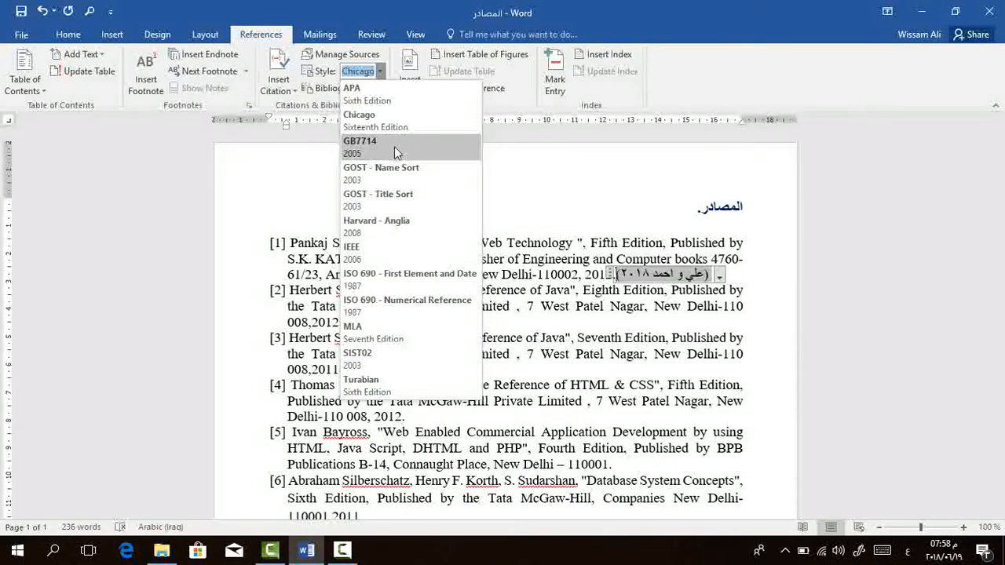
pyautogui.click(392, 251)
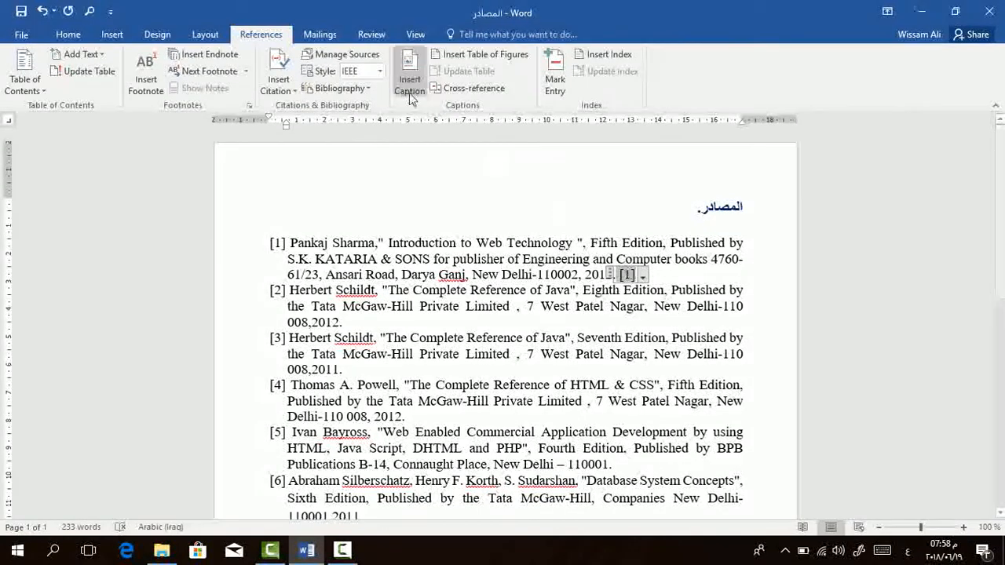
pyautogui.click(380, 71)
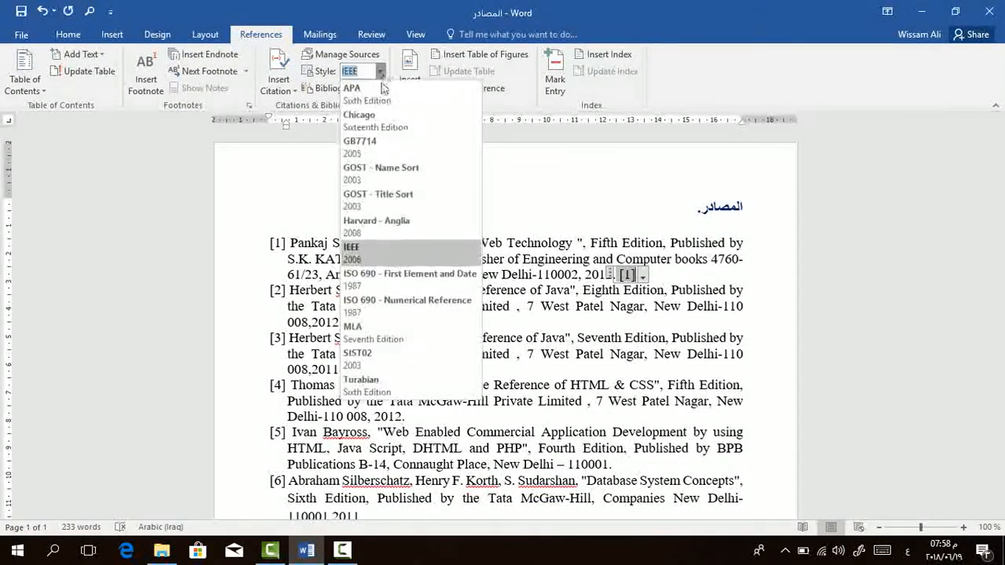
pyautogui.click(387, 287)
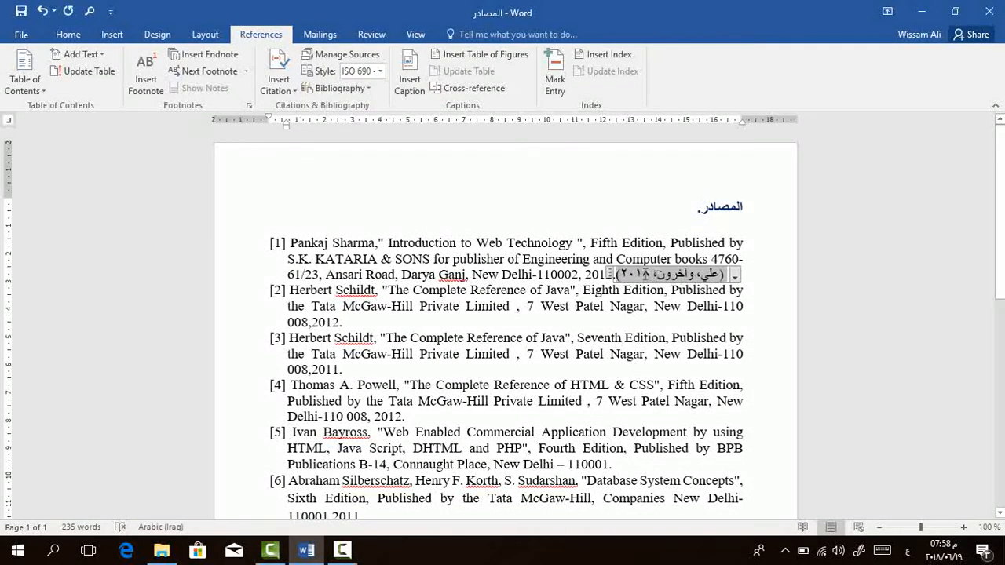
pyautogui.click(380, 71)
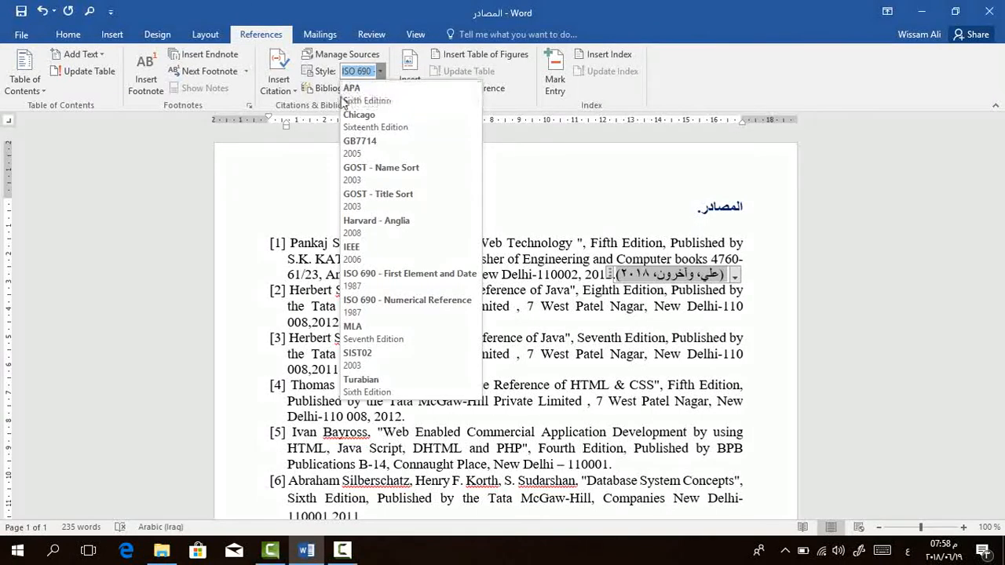
pyautogui.click(392, 96)
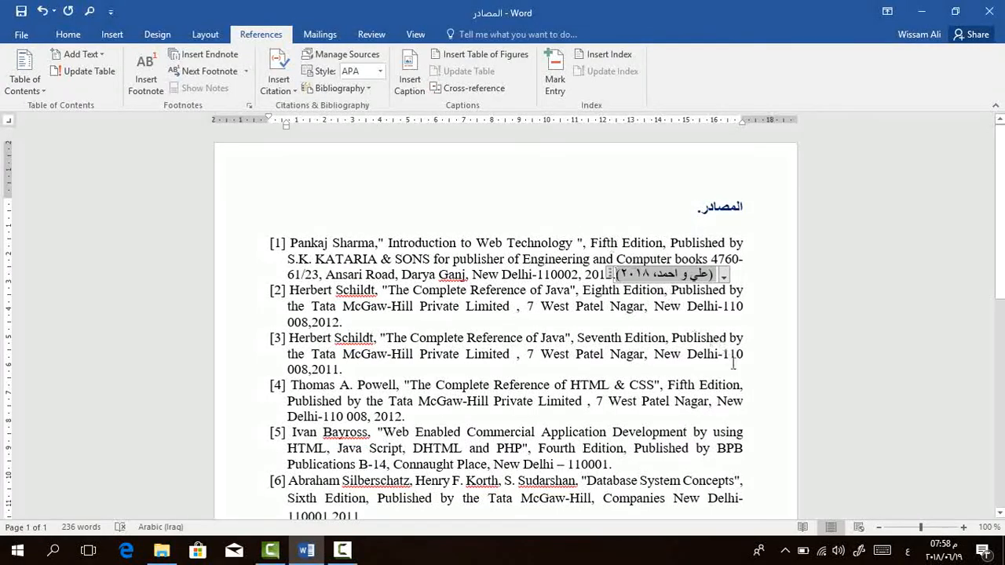
# Add two blank lines after reference [14] and switch the new paragraph to right-to-left Arabic input.
pyautogui.scroll(-3, 723, 267)
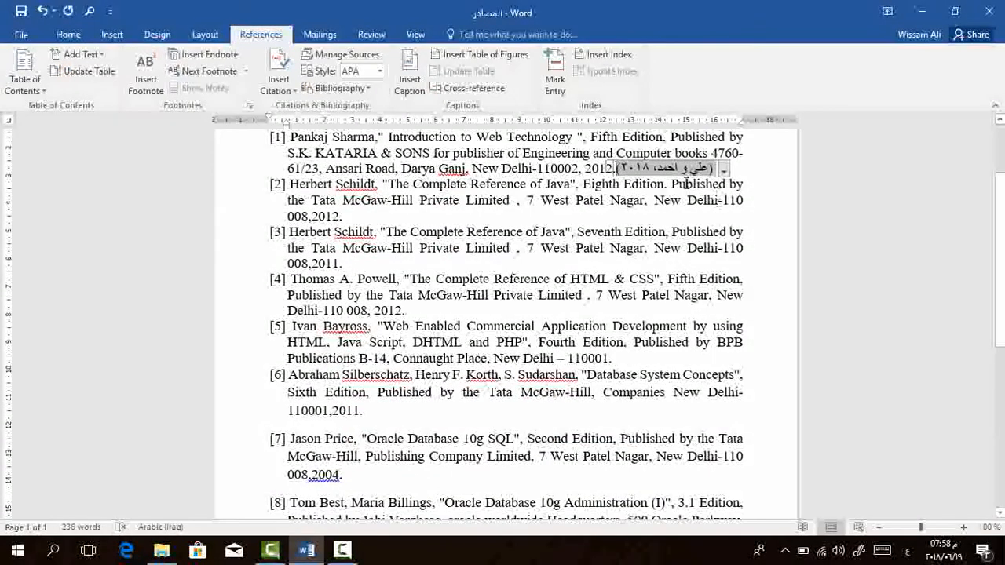
pyautogui.scroll(-10, 691, 330)
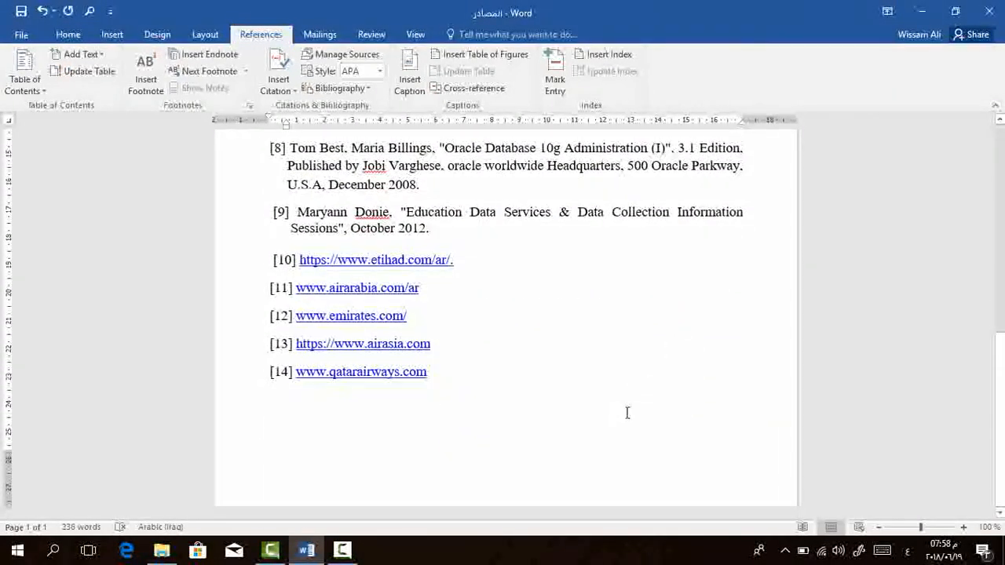
pyautogui.click(792, 379)
pyautogui.click(444, 376)
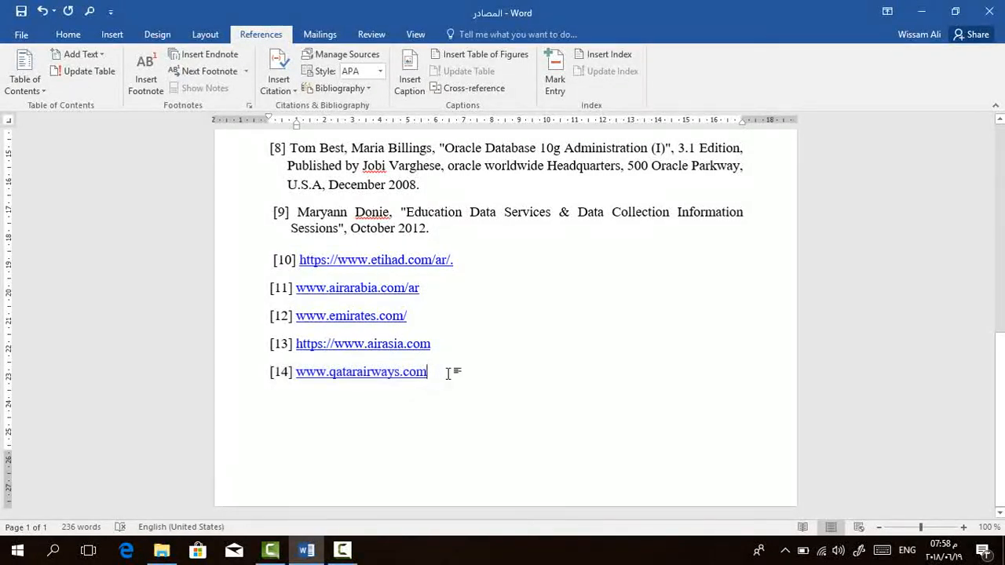
pyautogui.press('Return')
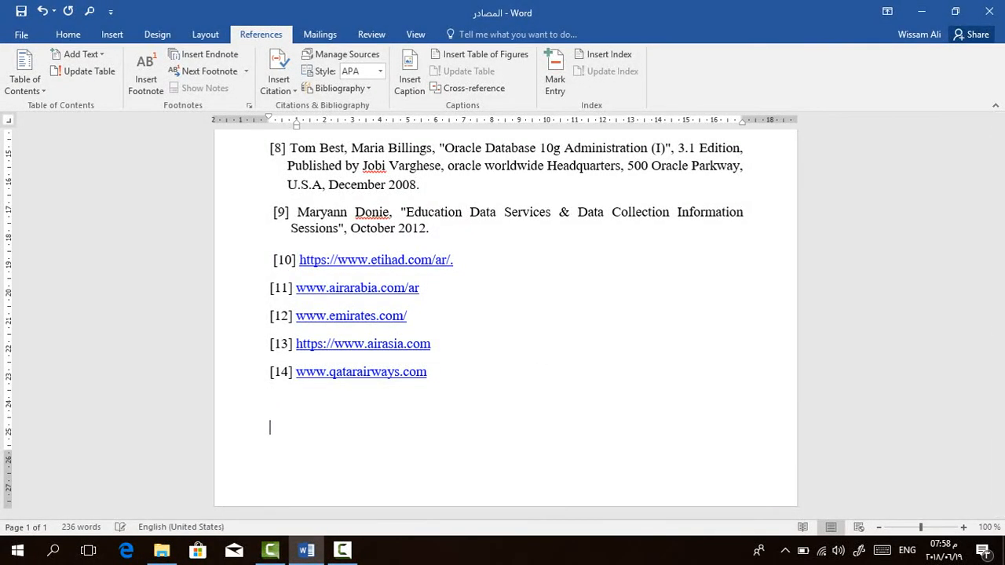
pyautogui.hotkey('alt', 'shift')
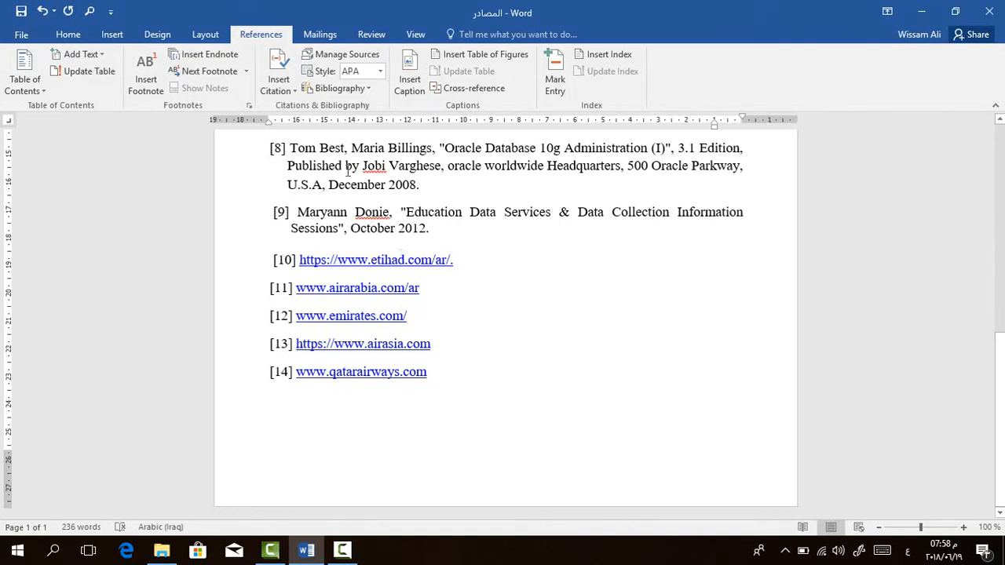
# Insert the built-in Bibliography section below the list of references.
pyautogui.click(373, 88)
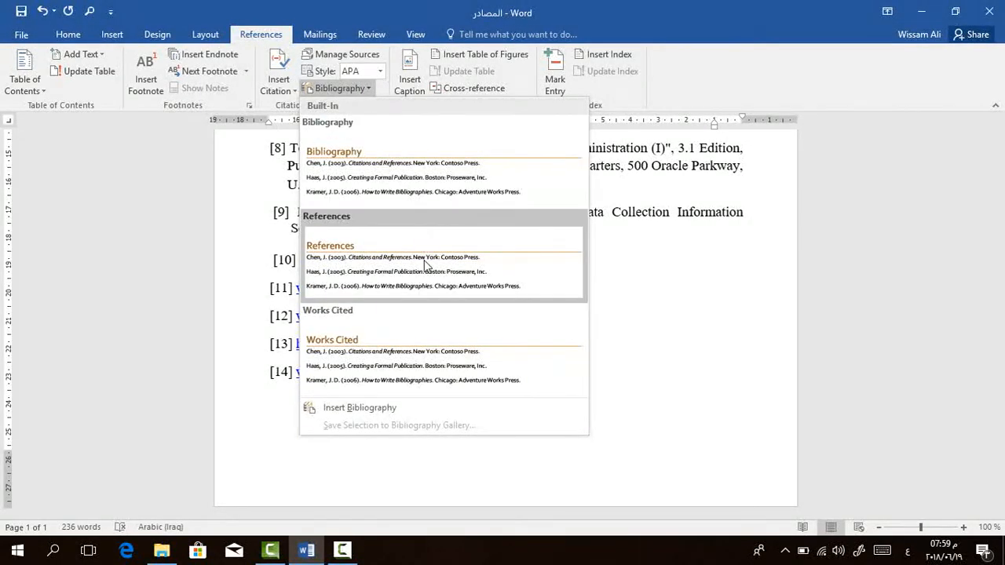
pyautogui.click(24, 74)
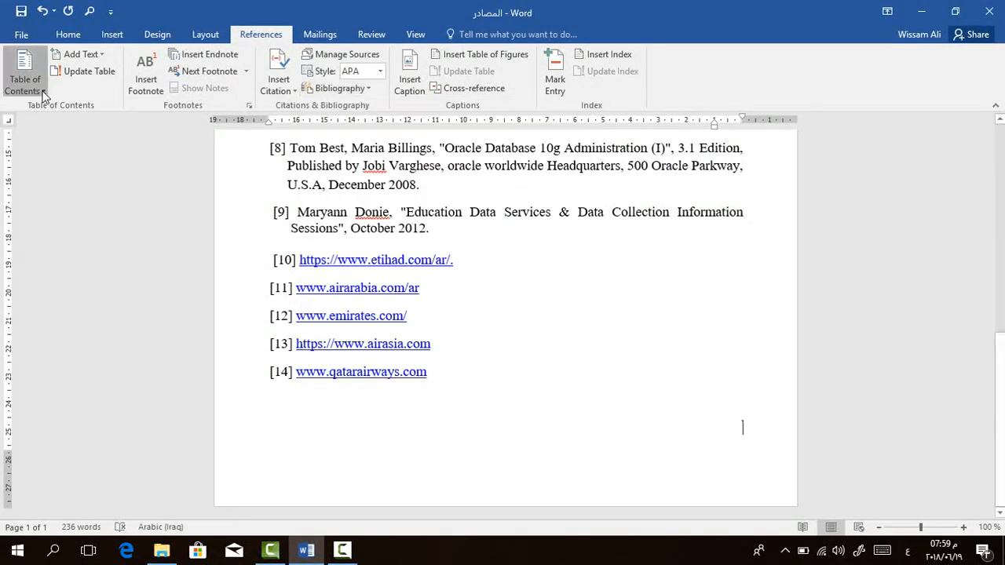
pyautogui.click(24, 75)
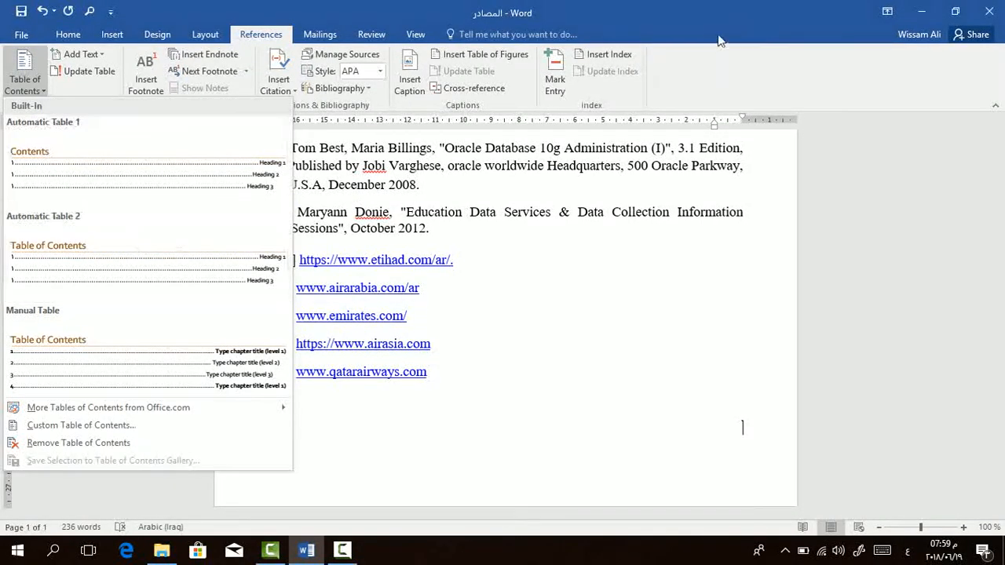
pyautogui.click(725, 74)
pyautogui.click(358, 88)
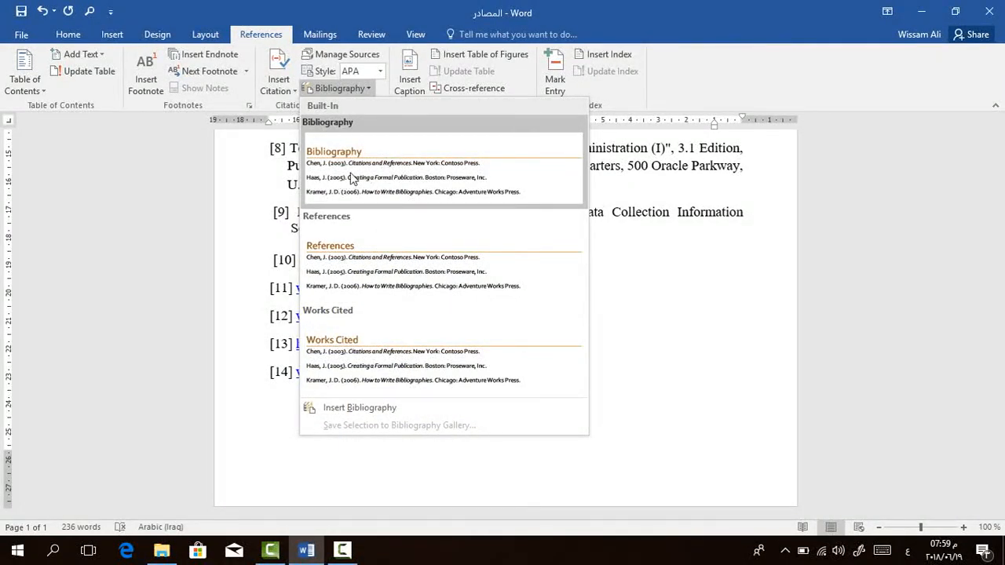
pyautogui.click(395, 173)
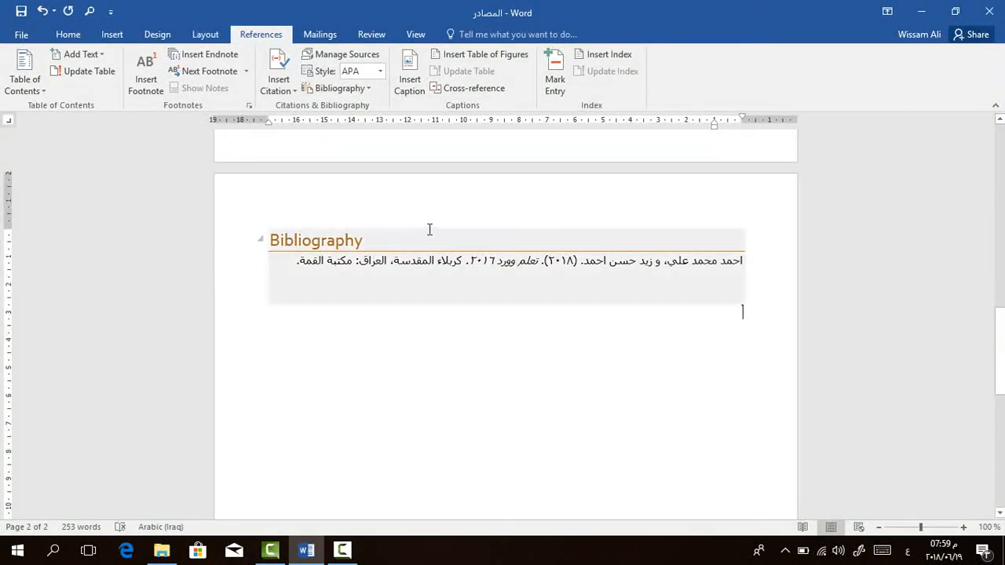
# Select the bibliography entry and change the citation style to Chicago.
pyautogui.click(668, 259)
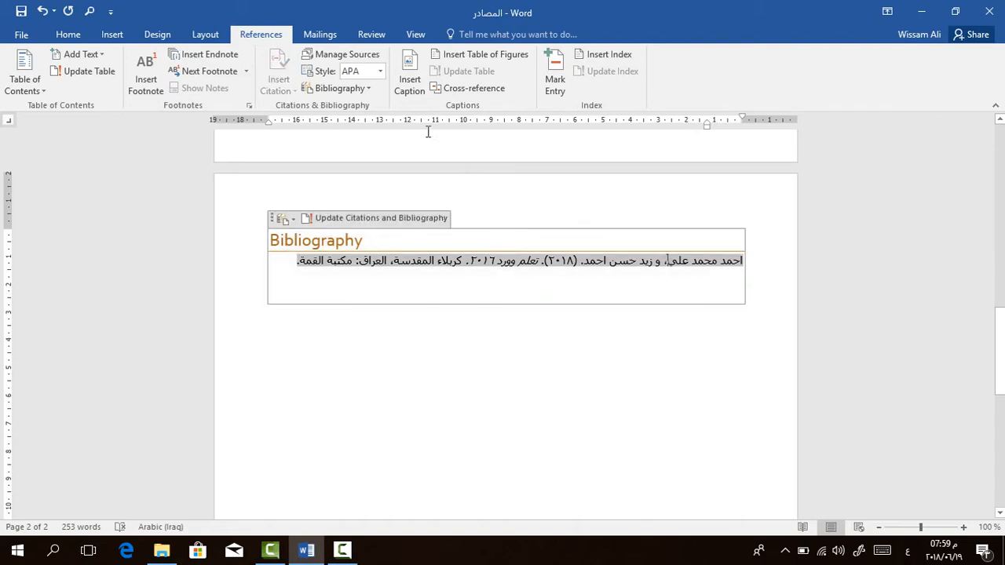
pyautogui.click(381, 70)
pyautogui.click(380, 122)
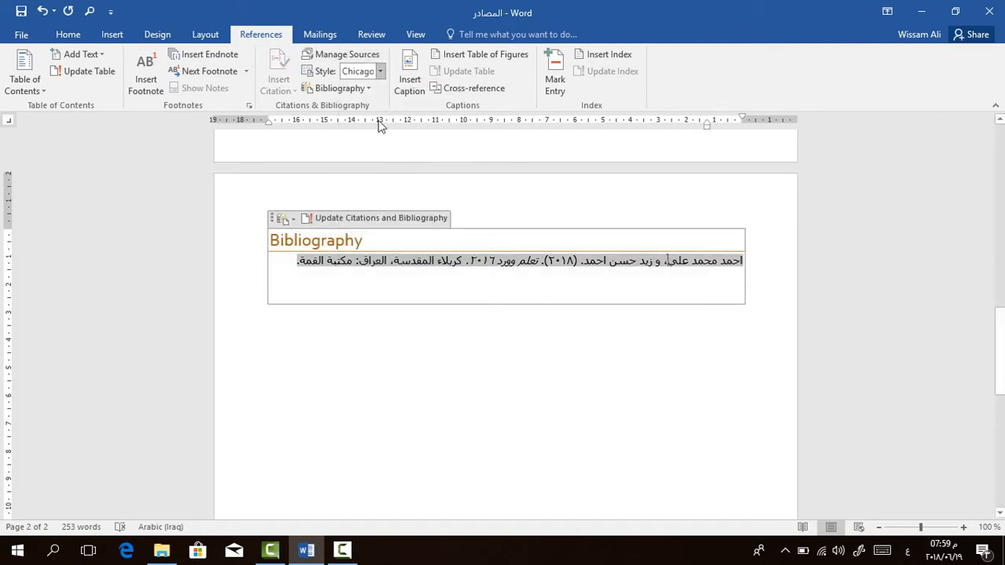
# Try the IEEE style on the bibliography and undo the change.
pyautogui.click(380, 71)
pyautogui.click(390, 250)
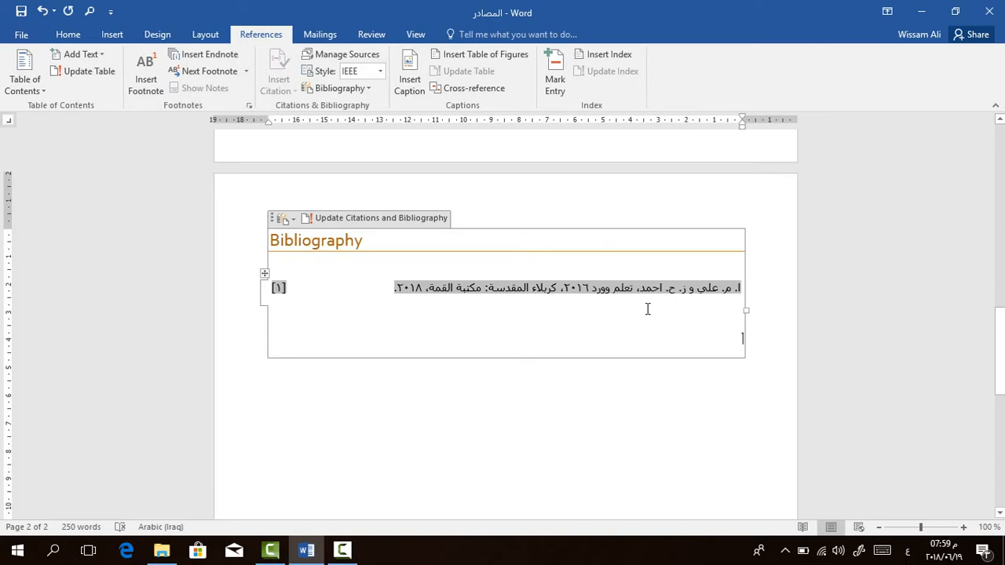
pyautogui.hotkey('ctrl', 'z')
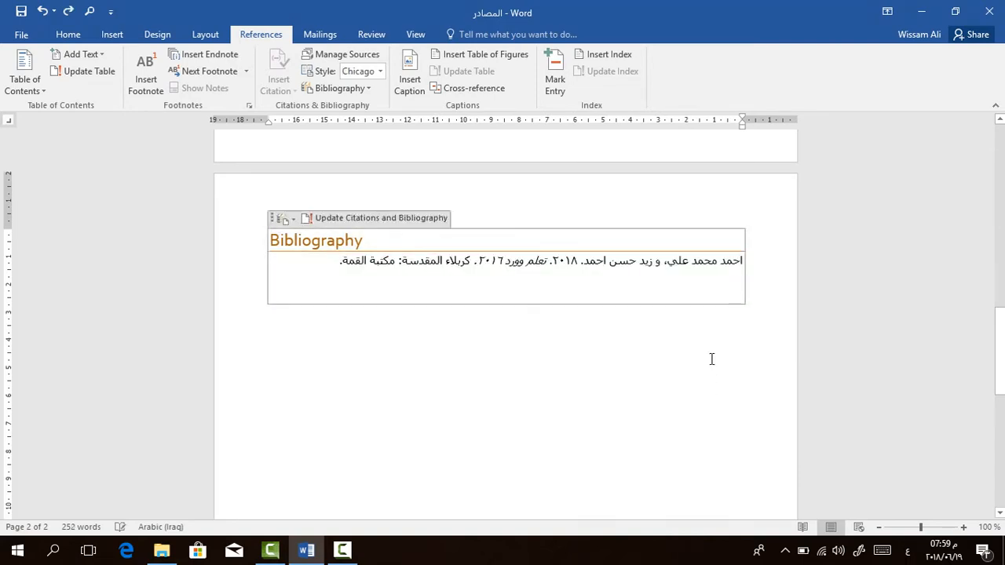
# Insert the built-in References section below the Bibliography section.
pyautogui.click(346, 88)
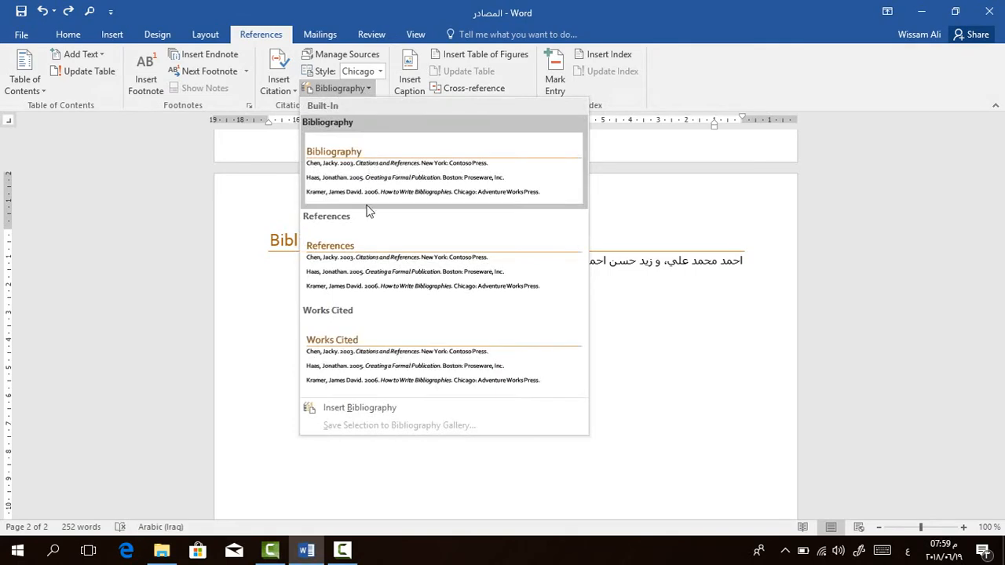
pyautogui.click(385, 260)
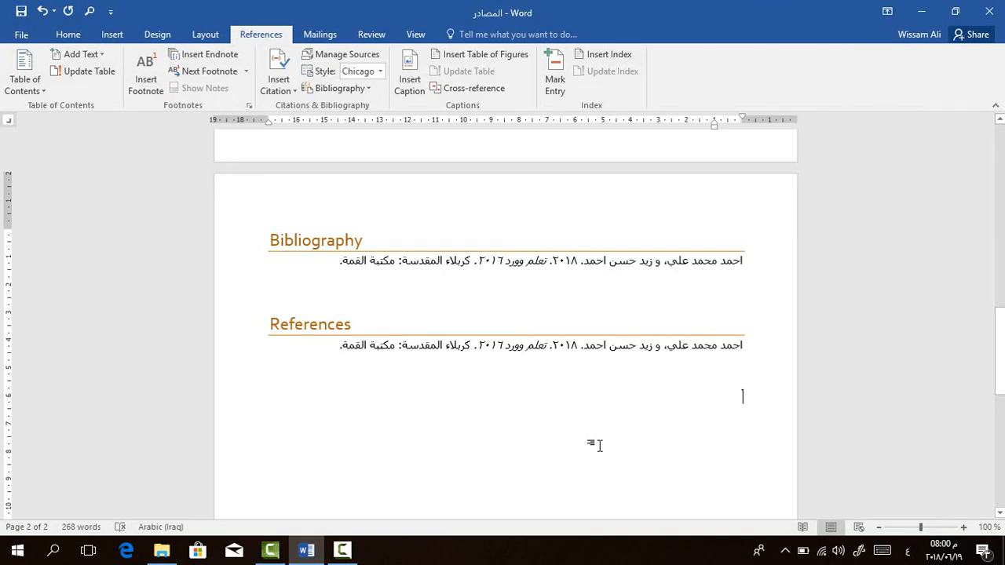
pyautogui.click(343, 551)
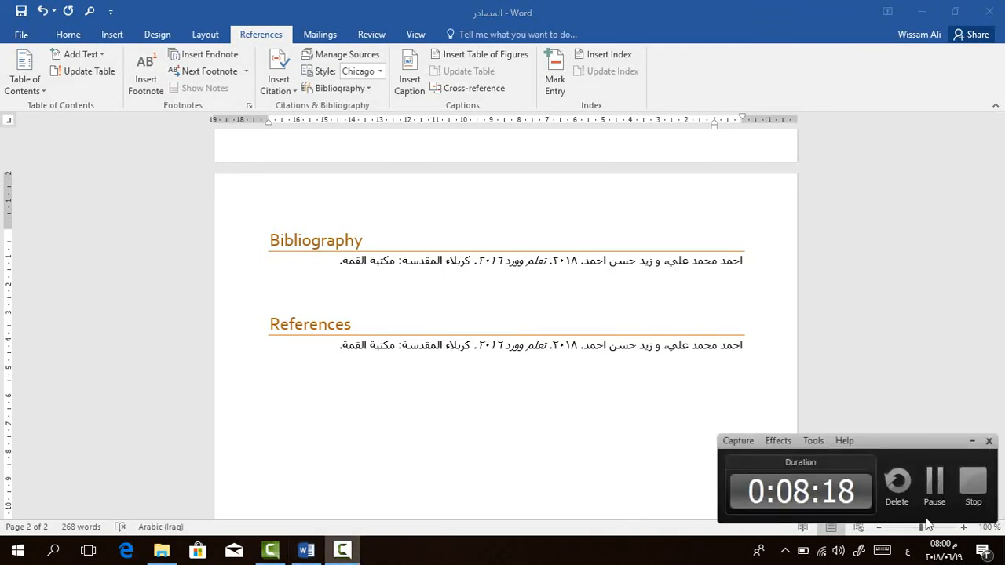